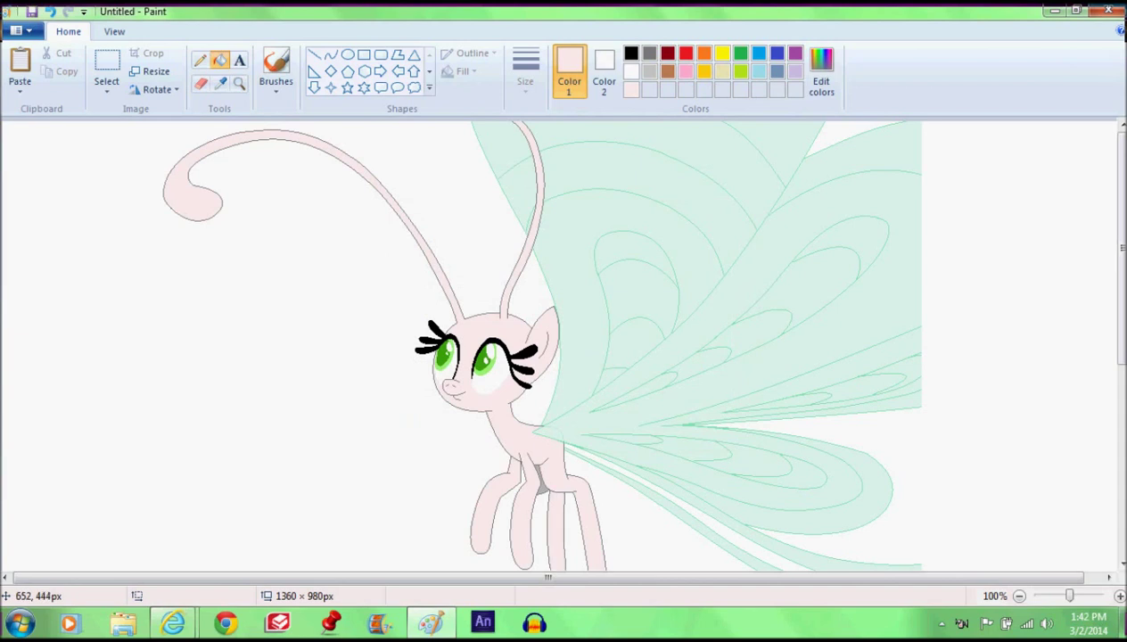
Try filling the pony's body and antennae with the rose pink swatch, and undo the fill.
click(686, 71)
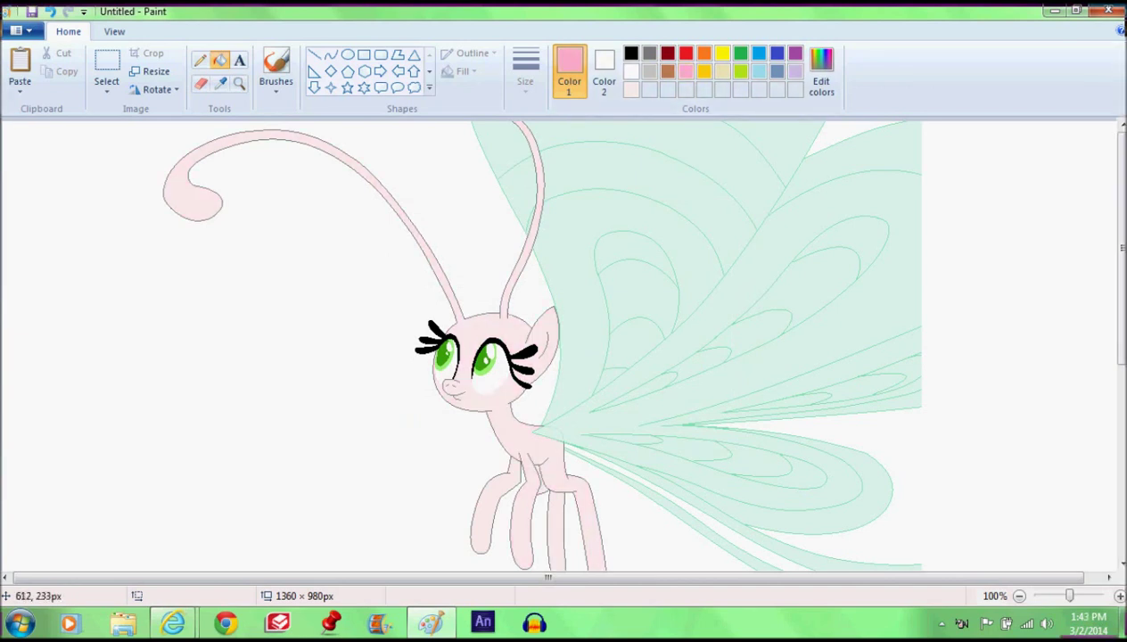
click(528, 444)
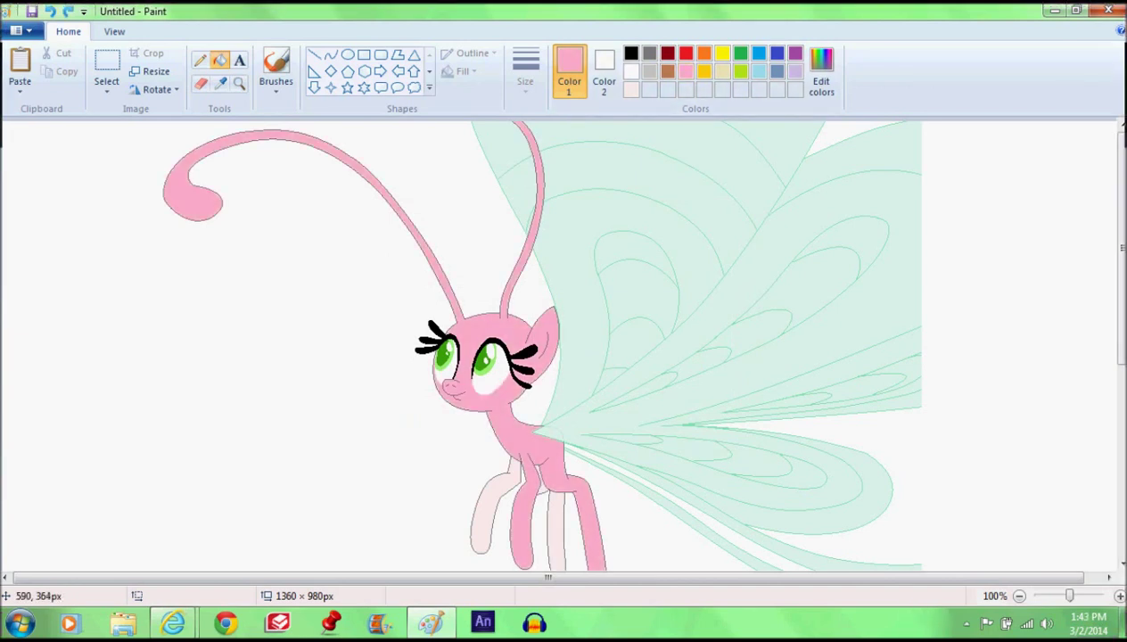
key(ctrl+z)
click(489, 427)
key(ctrl+z)
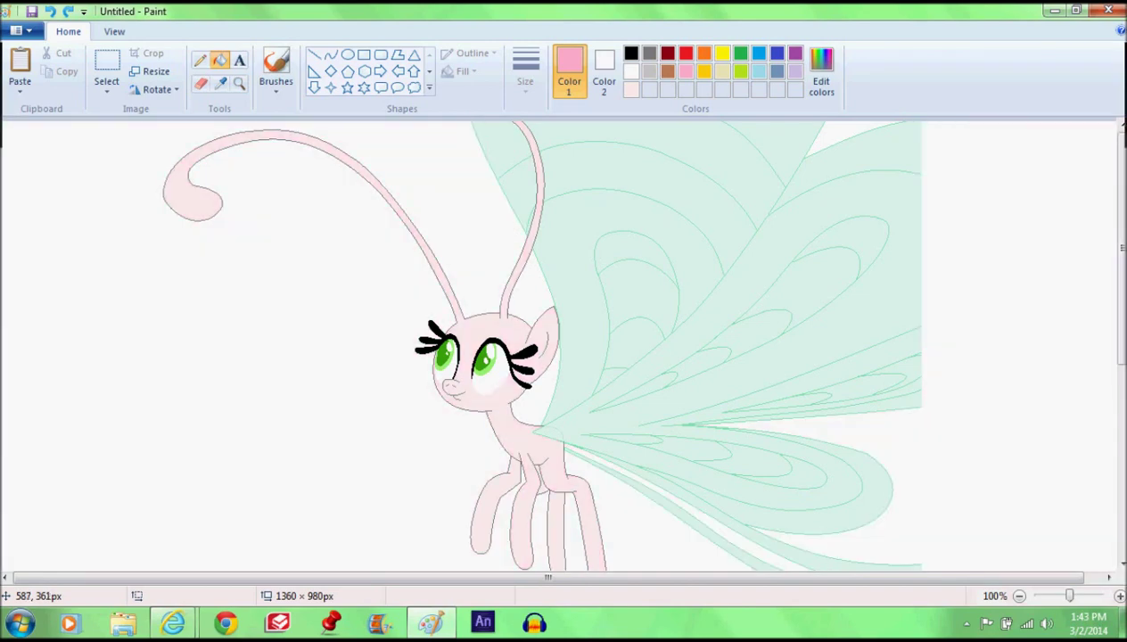
click(50, 11)
Recolor both eyes, filling the outer part of the irises with light turquoise and the inner part with turquoise.
click(758, 71)
click(490, 366)
click(758, 53)
click(482, 359)
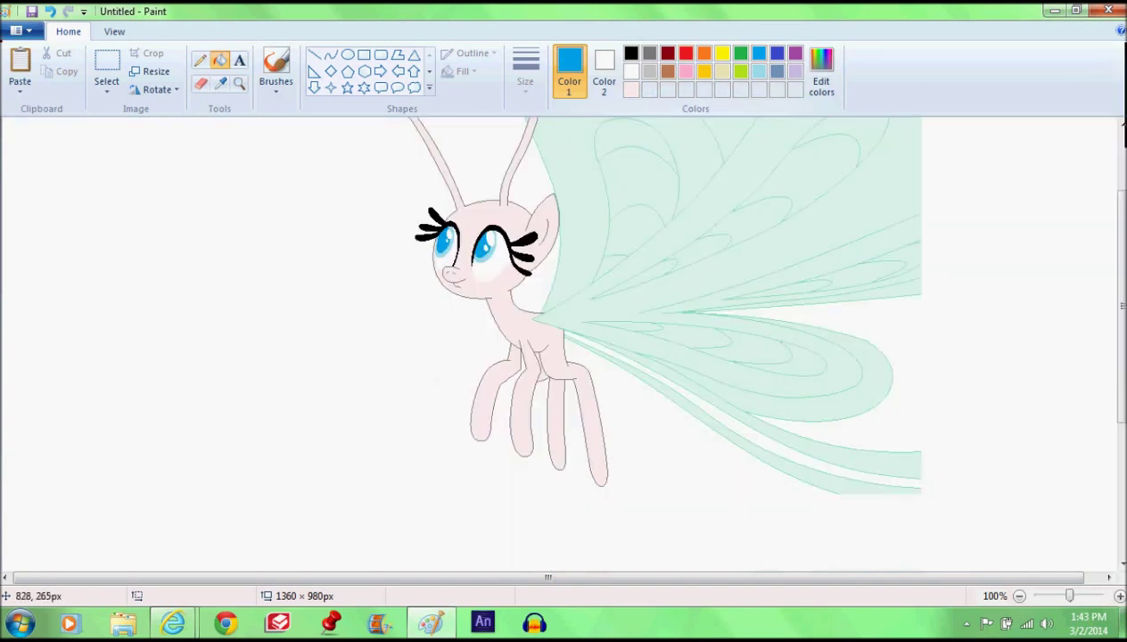
Mix a very pale blue custom color, try it as a fill on the lower wing and undo it.
click(822, 72)
click(407, 423)
click(811, 404)
key(ctrl+z)
Choose the Pencil and mix a custom green for it with red 97, green 222 and blue 175.
click(198, 60)
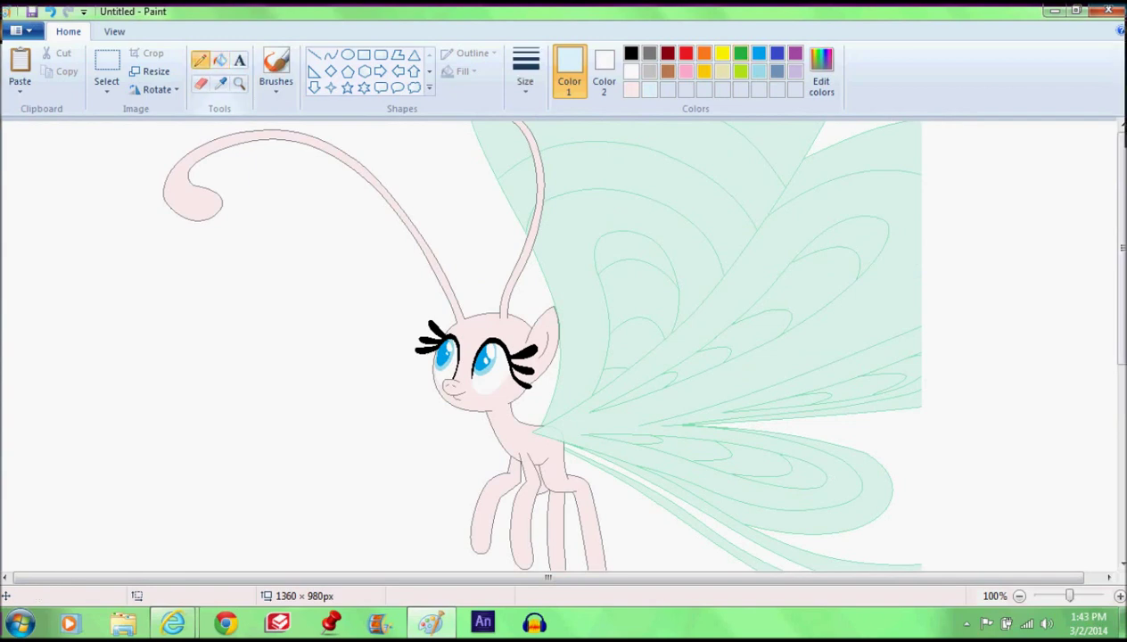
click(821, 72)
click(631, 250)
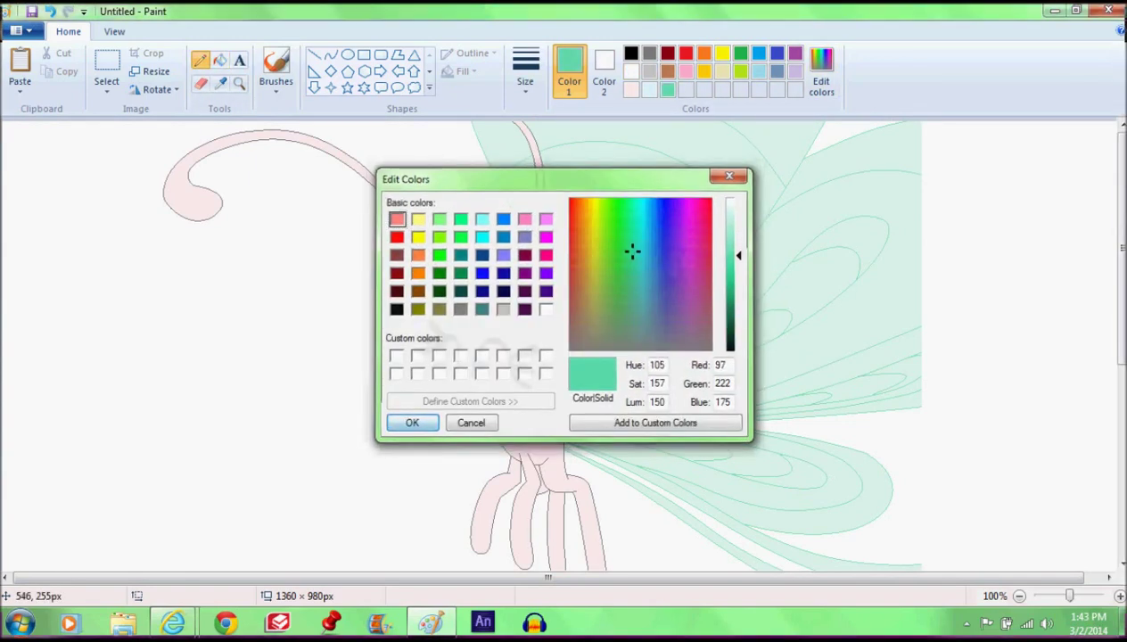
click(407, 423)
Switch to the browser, search Google Images for "mlp breezies season4" and preview the picture of Fluttershy surrounded by breezies.
click(1055, 10)
click(709, 36)
text(m)
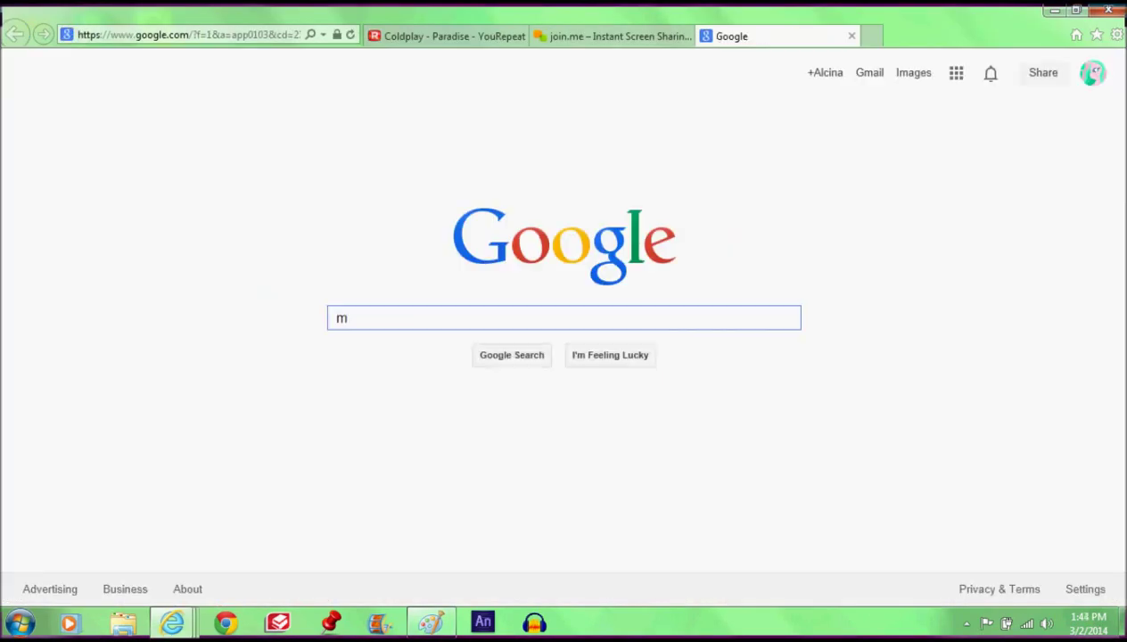
text(lp breezies)
key(Return)
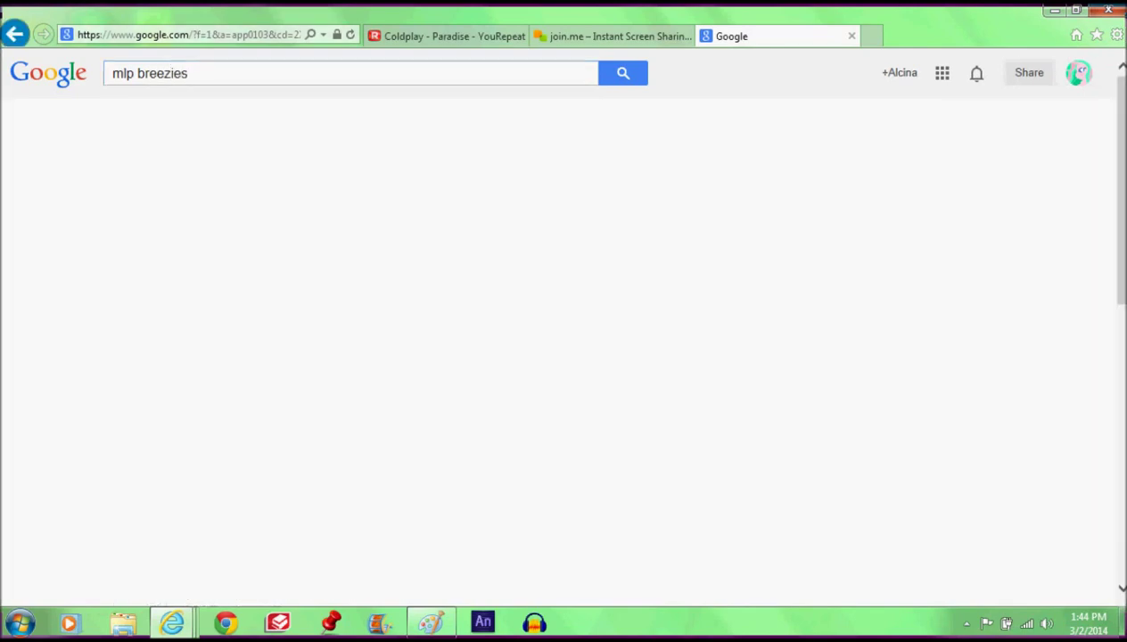
text(season4)
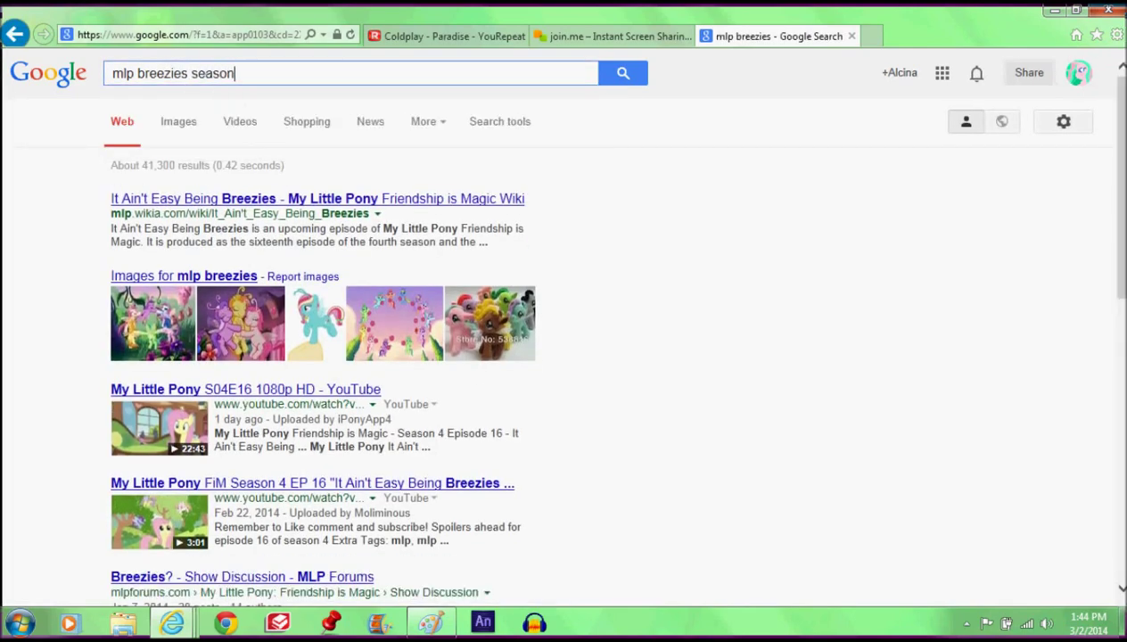
click(178, 121)
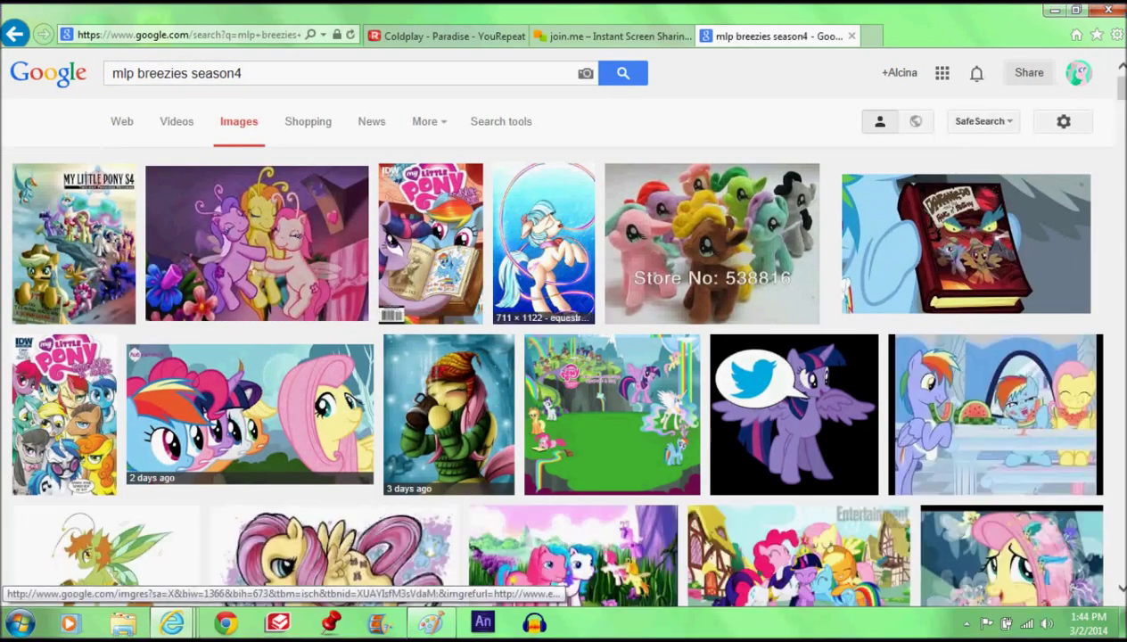
scroll(545, 295, down, 2)
scroll(742, 500, down, 2)
click(740, 472)
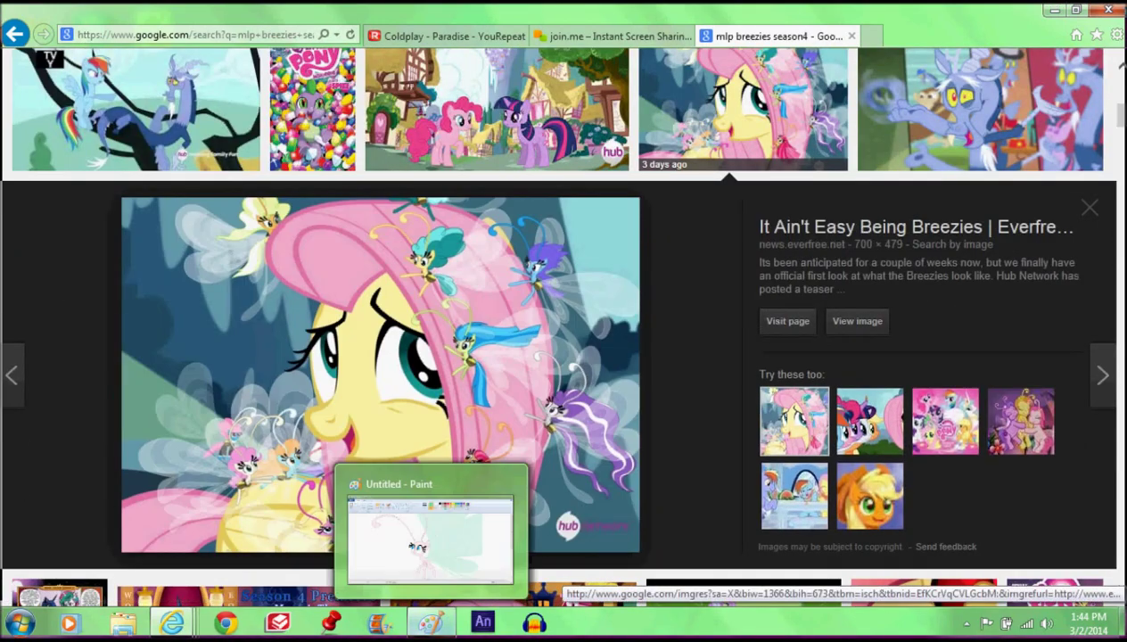
Return to Paint and sketch a green mane outline with a lock curving before the face and a long curled lock across the wings.
click(431, 621)
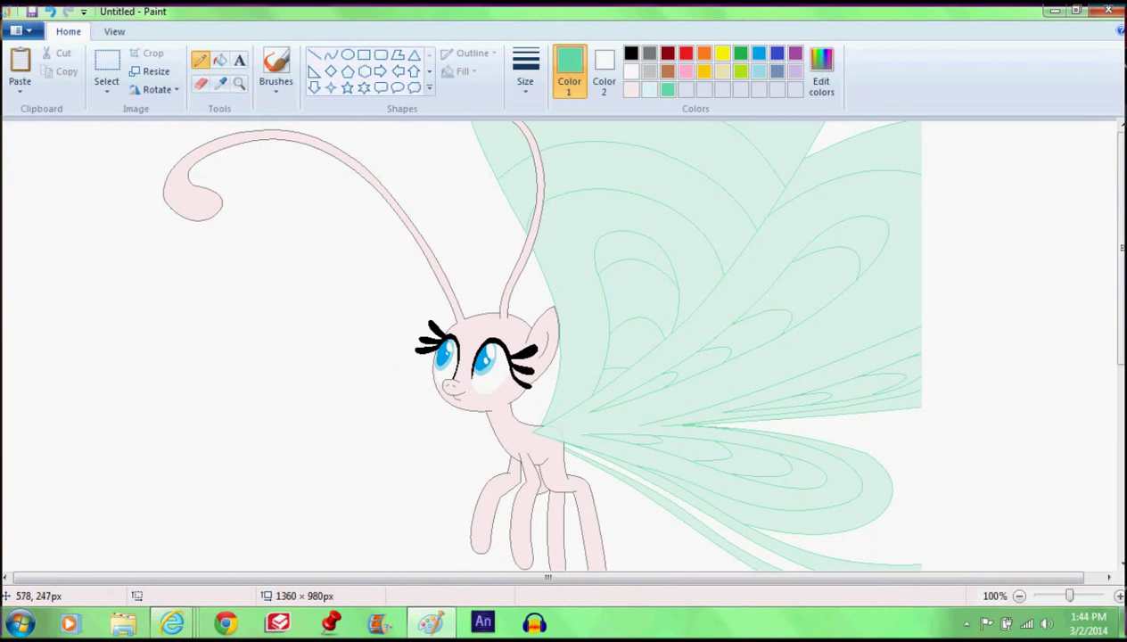
mouse_move(496, 297)
mouse_down()
mouse_move(397, 314)
mouse_move(388, 412)
mouse_move(488, 267)
mouse_up()
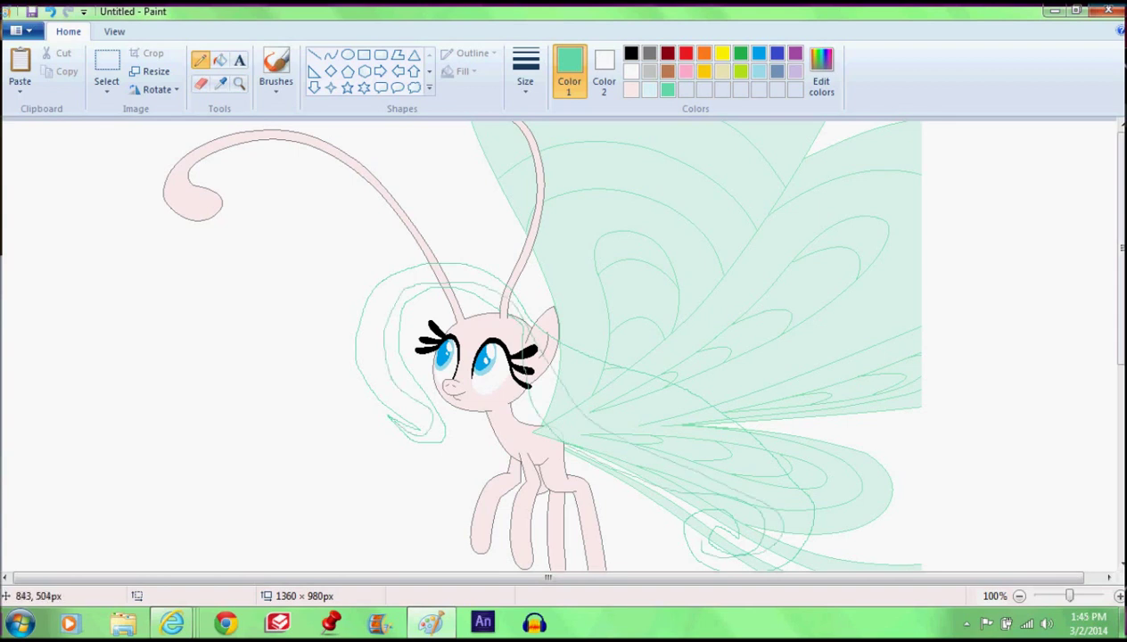
Fill the sections of the rear mane lock around its curled end with the custom green.
click(219, 60)
click(718, 519)
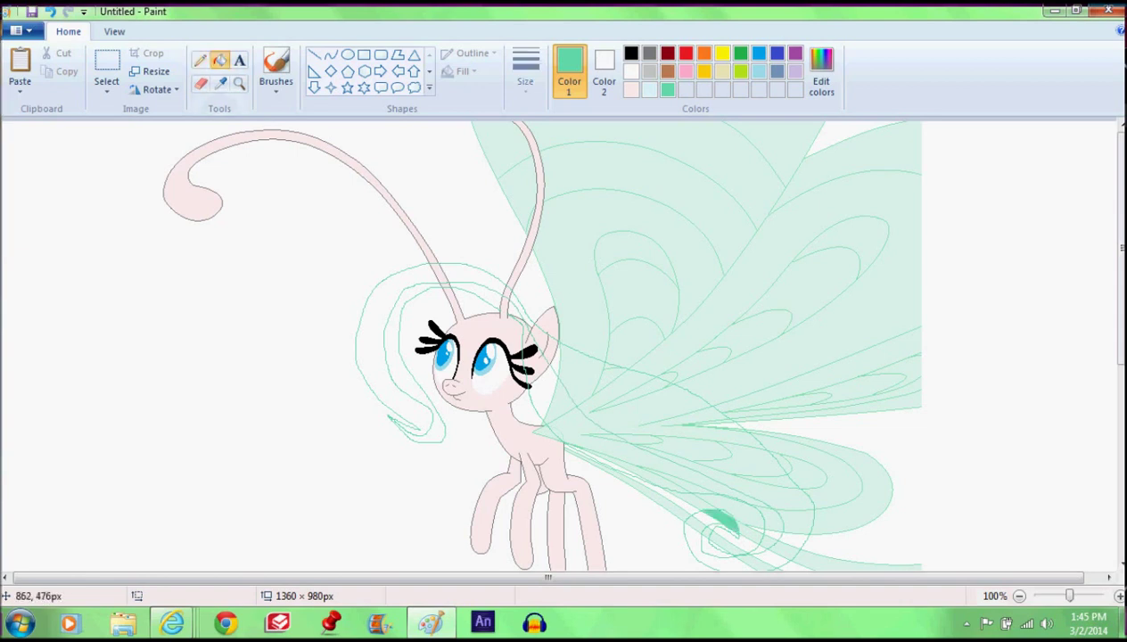
mouse_move(713, 519)
mouse_down()
mouse_move(758, 562)
mouse_move(789, 544)
mouse_move(805, 508)
mouse_up()
click(239, 84)
click(727, 506)
click(219, 59)
click(660, 324)
click(629, 286)
click(607, 253)
click(531, 229)
click(497, 192)
Fill the remaining rear mane sections between the wing lines with green, up to the pony's ear.
drag(712, 578, 486, 578)
drag(1122, 334, 1121, 276)
click(847, 330)
click(862, 430)
click(737, 312)
click(785, 305)
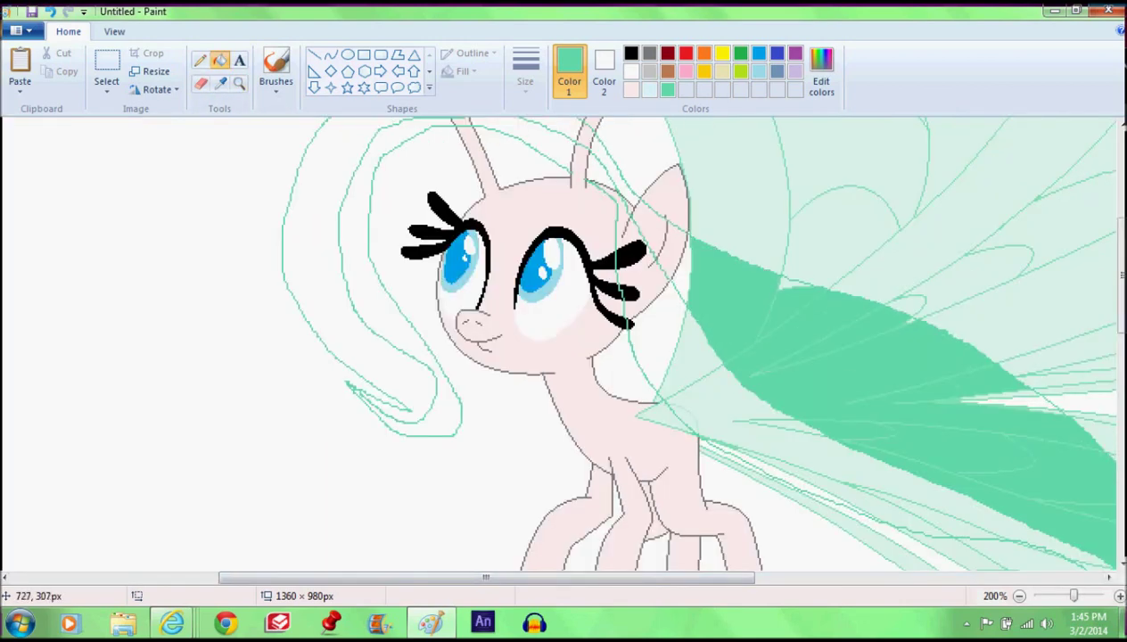
click(789, 283)
click(676, 259)
click(658, 240)
Fill the outer band of the front mane lock with green, from the ear over the antennae to the curl before the face.
scroll(669, 232, up, 3)
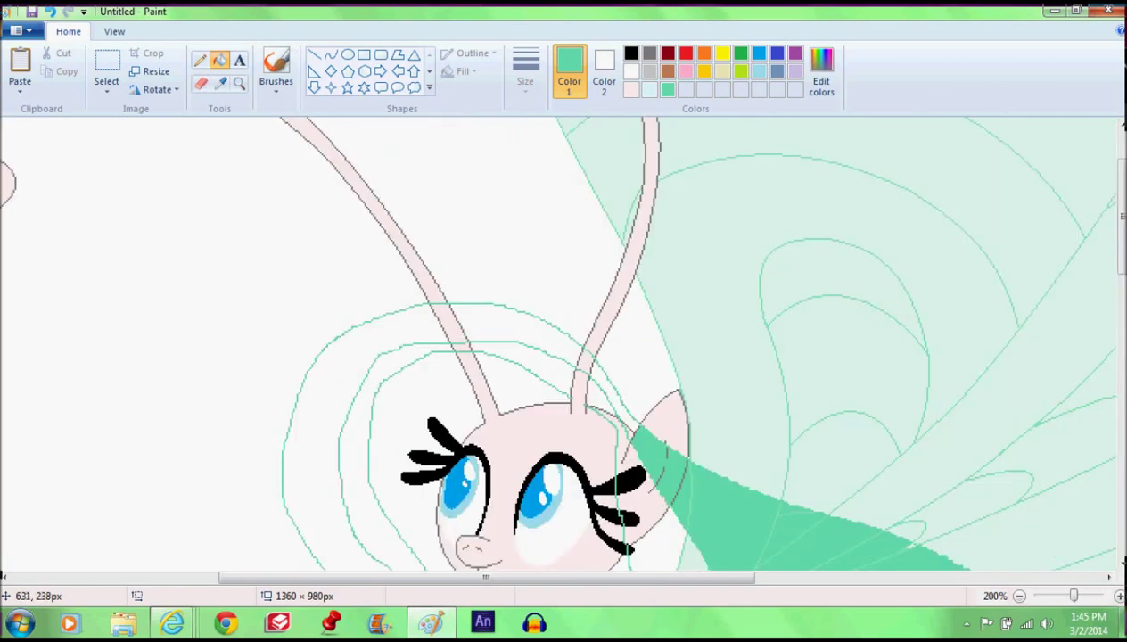
click(611, 391)
click(582, 357)
click(531, 329)
click(449, 326)
click(338, 363)
Paint over the antenna lines crossing the green front lock with a brush at the thickest size.
scroll(337, 363, down, 3)
click(277, 65)
click(525, 71)
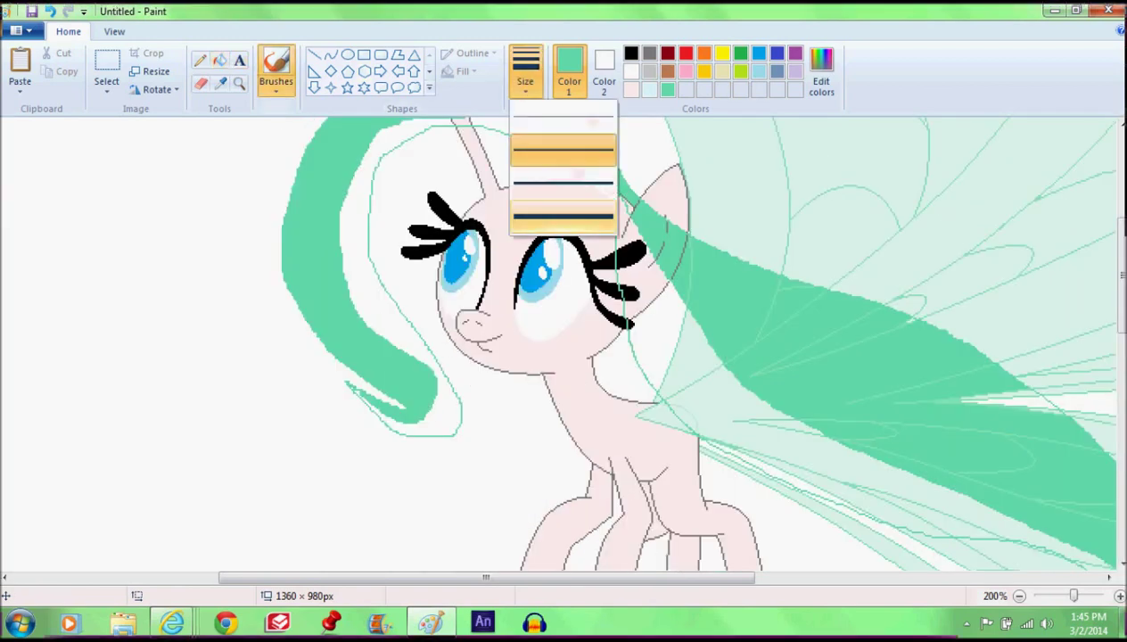
click(560, 219)
scroll(464, 259, up, 3)
drag(415, 304, 448, 302)
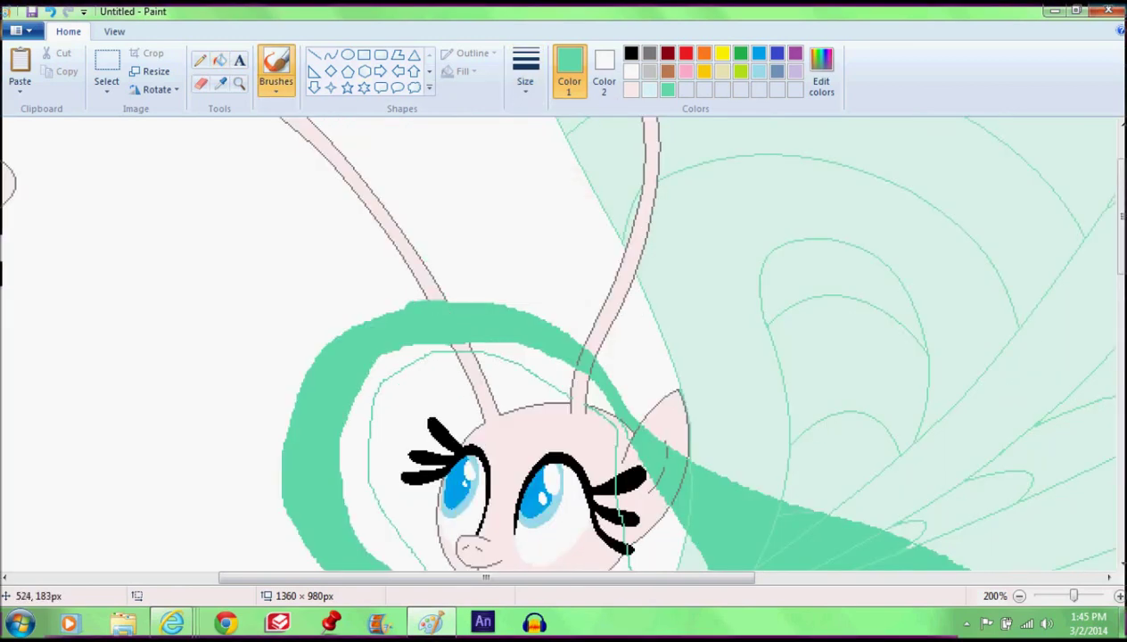
Cover the wing lines showing through the green rear lock with the Pencil at its thickest size.
click(201, 60)
click(525, 71)
click(537, 216)
drag(532, 215, 517, 224)
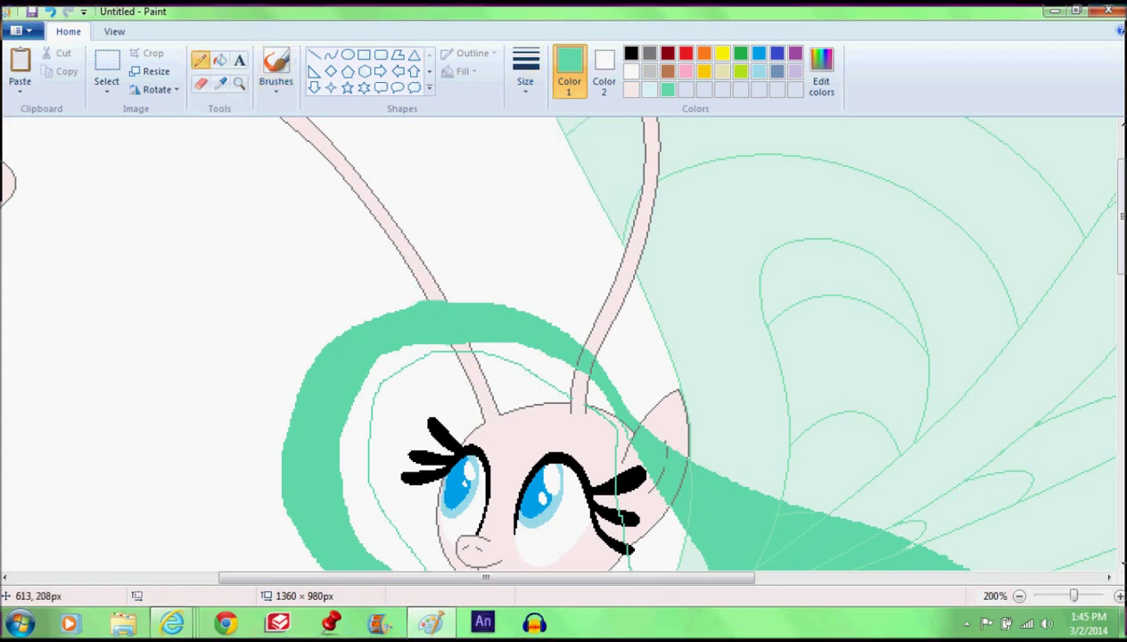
drag(486, 577, 584, 577)
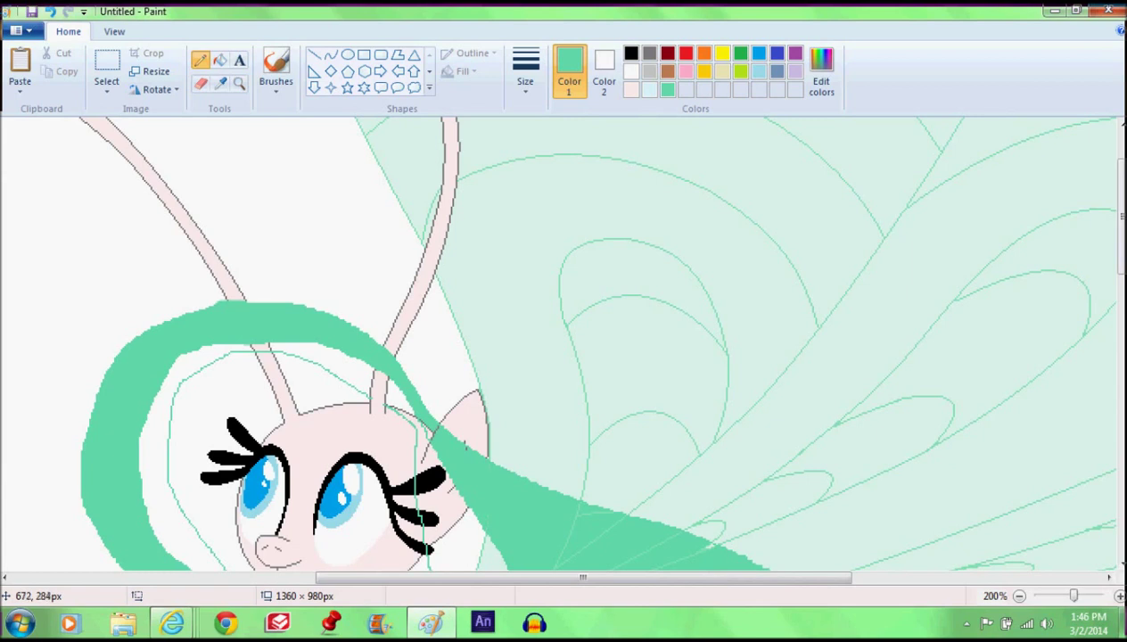
scroll(508, 473, right, 1)
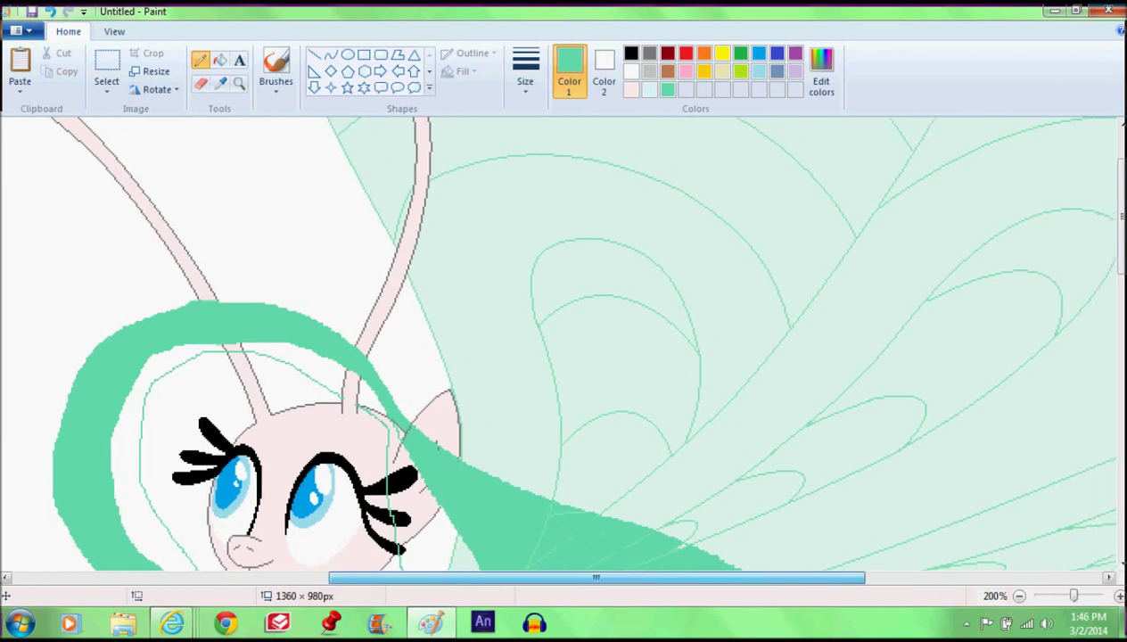
scroll(526, 428, down, 3)
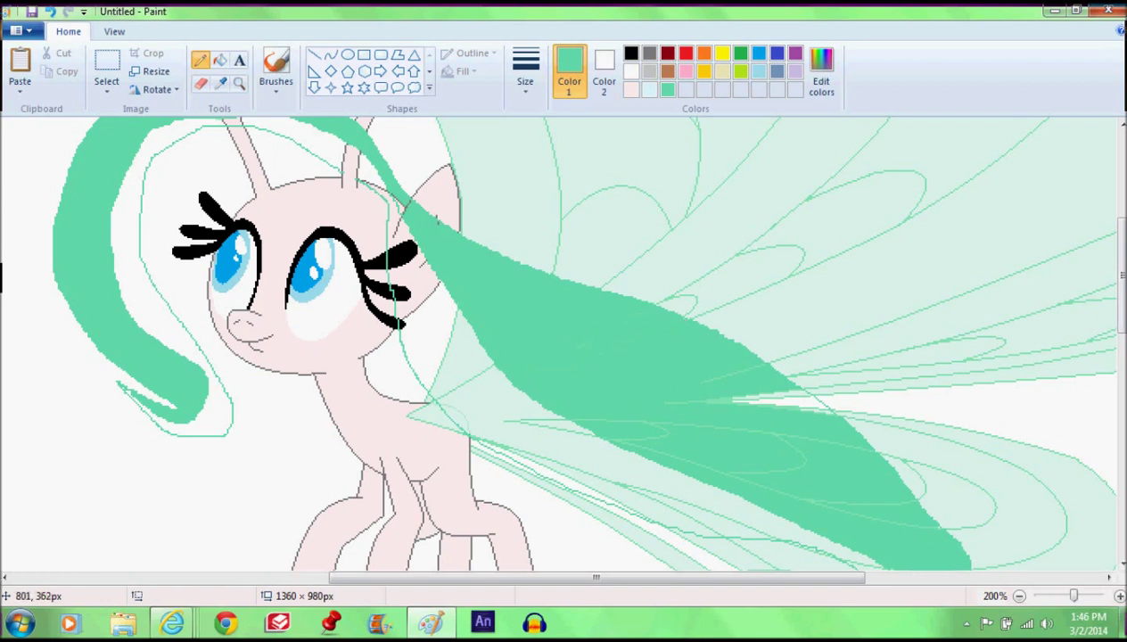
drag(827, 412, 769, 387)
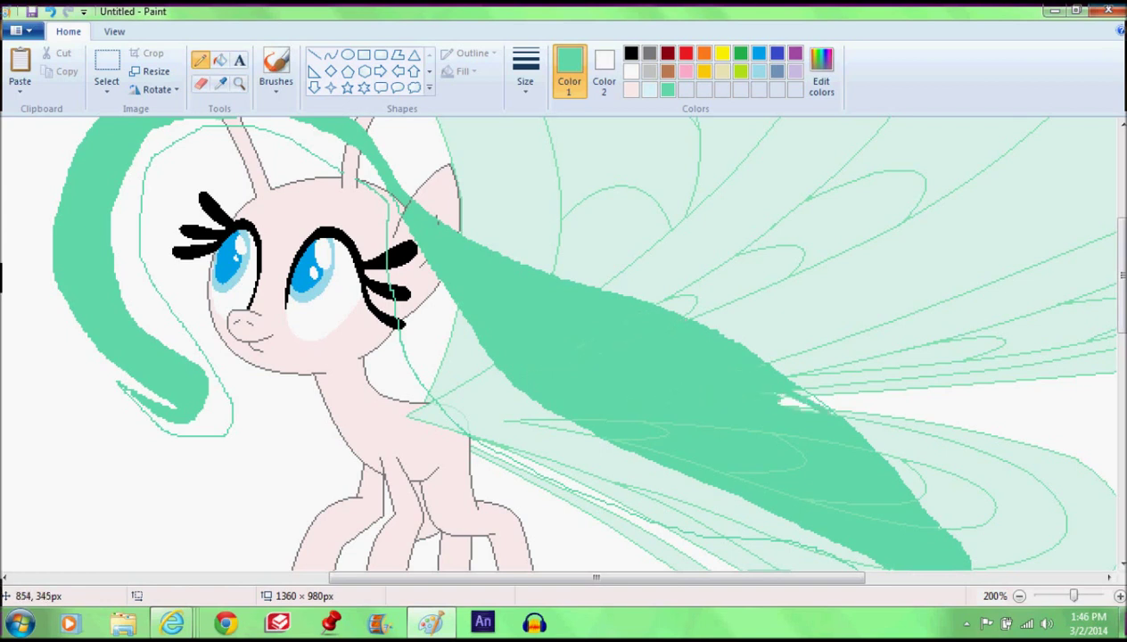
Brush green over the remaining wing lines and gaps in the rear lock, down through its curled tip.
click(220, 60)
click(275, 67)
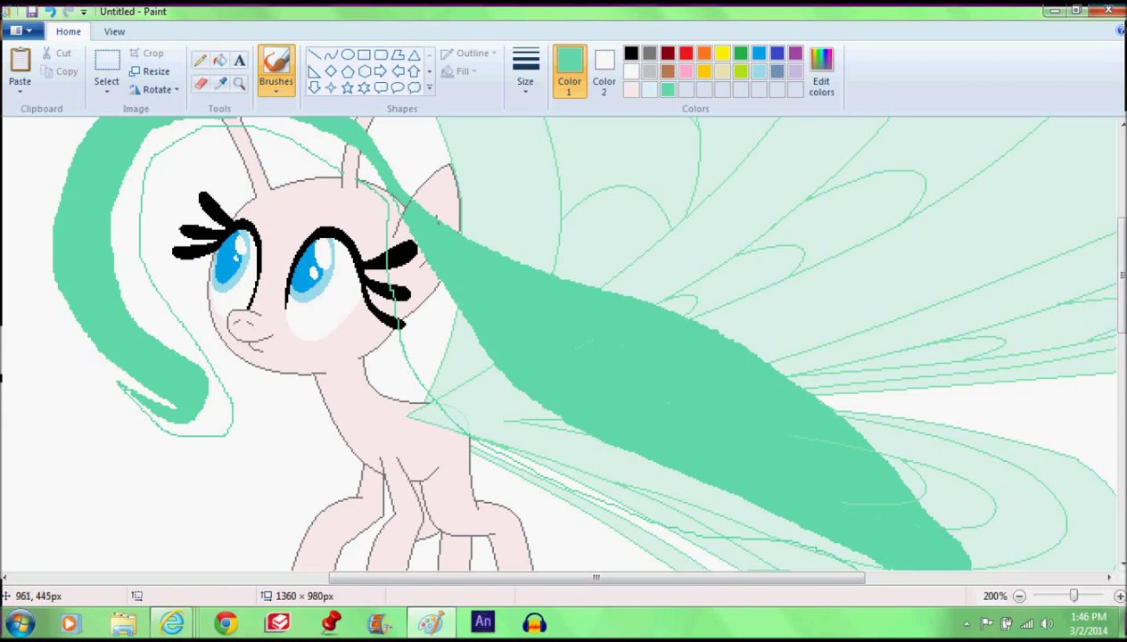
scroll(666, 446, down, 3)
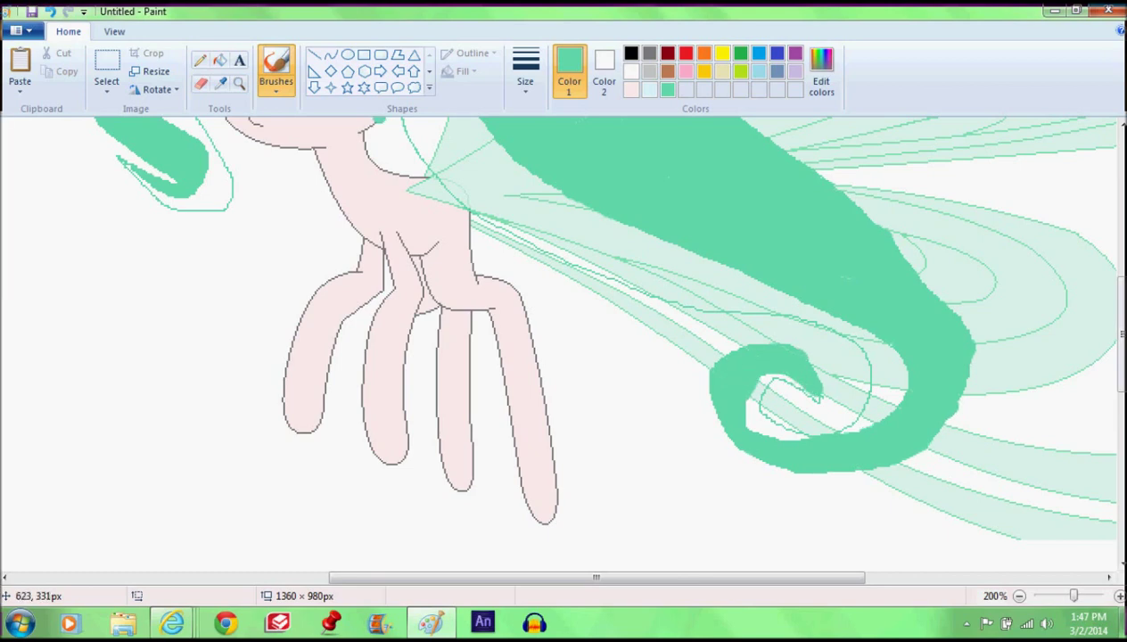
Choose the Fill tool and mix a pale pink custom color based on rose.
click(220, 60)
click(685, 71)
click(822, 71)
click(733, 210)
click(411, 424)
Fill the inner strip of the rear lock's curled tip with pale pink, undoing any fill that lands on the green mane.
click(759, 389)
click(764, 376)
click(51, 11)
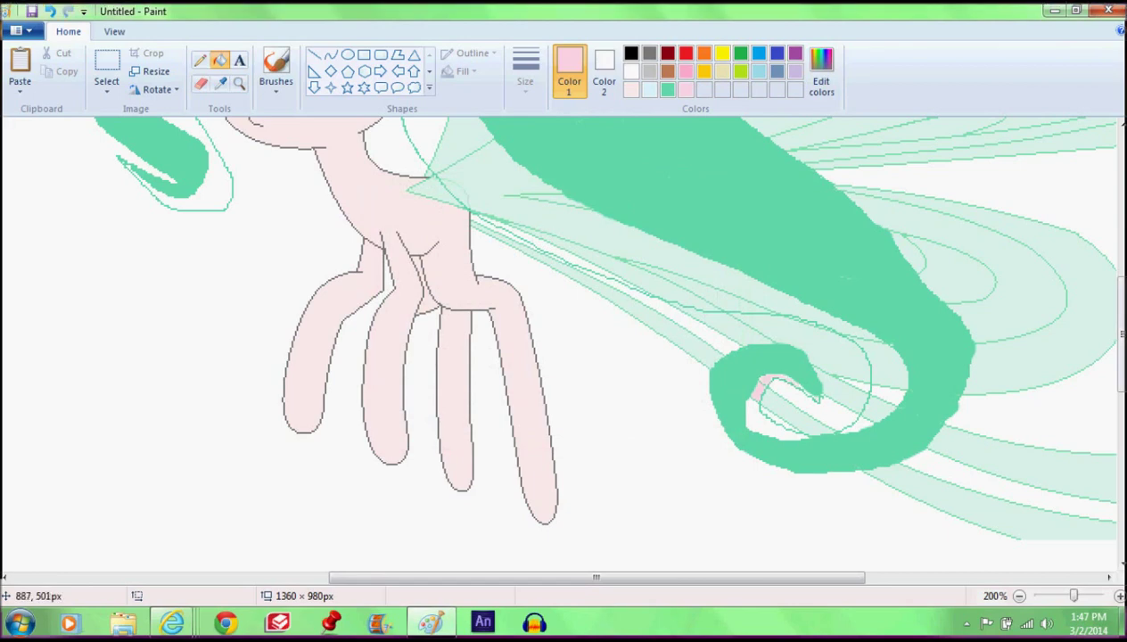
click(776, 443)
scroll(310, 247, up, 3)
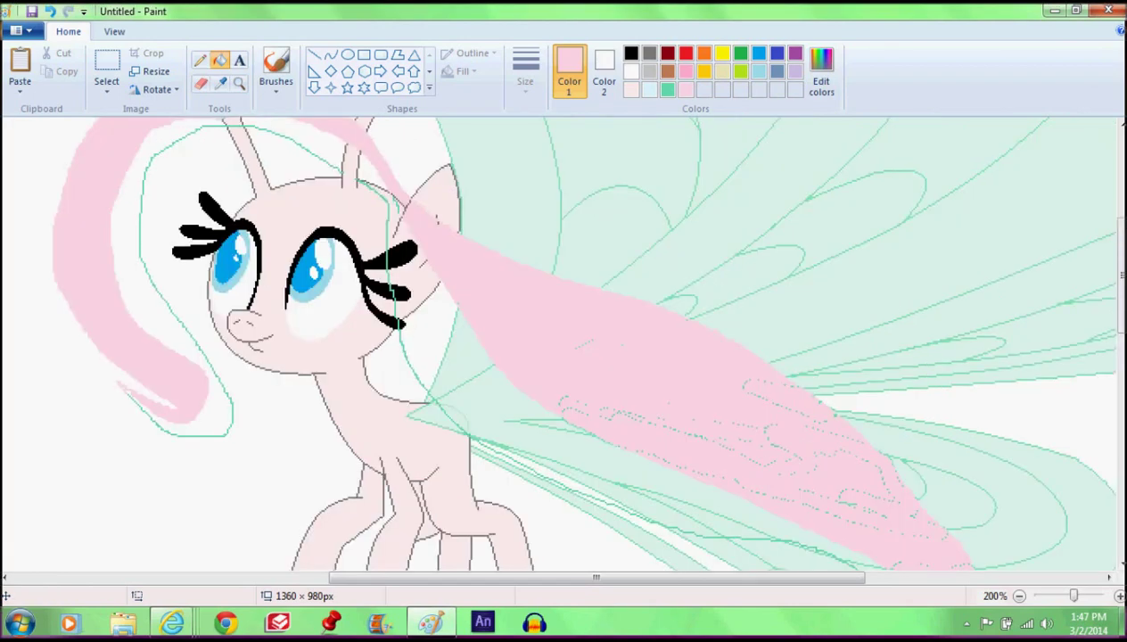
click(51, 12)
scroll(798, 405, down, 3)
click(885, 403)
click(892, 363)
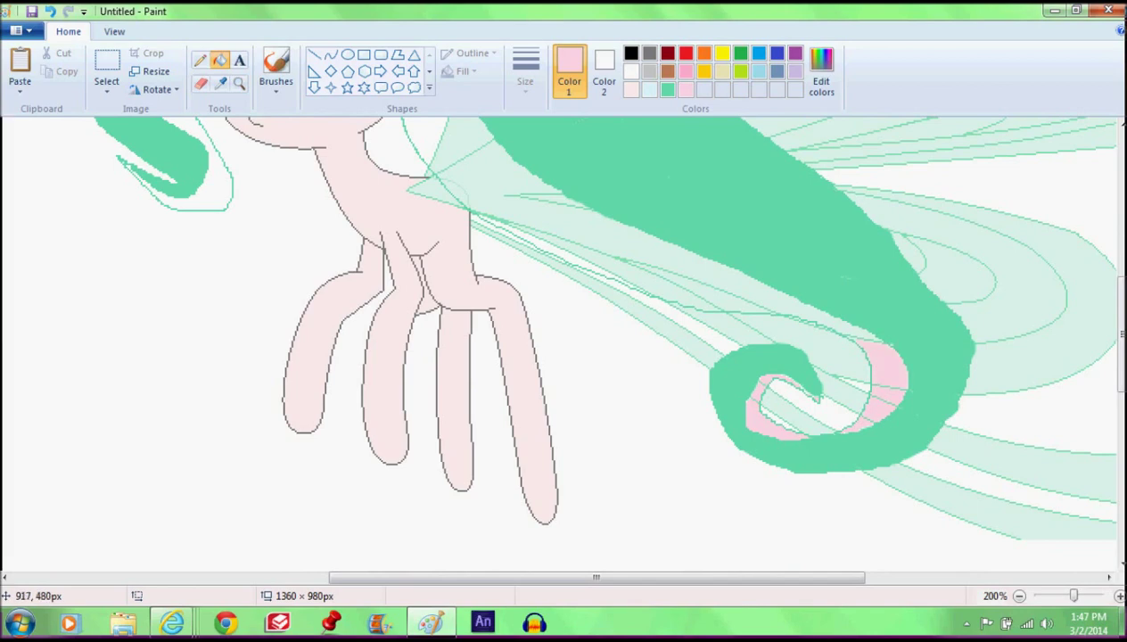
Fill the strip beneath the green rear lock with pale pink, from the curl up to the cheek and ear.
click(651, 248)
scroll(651, 247, up, 2)
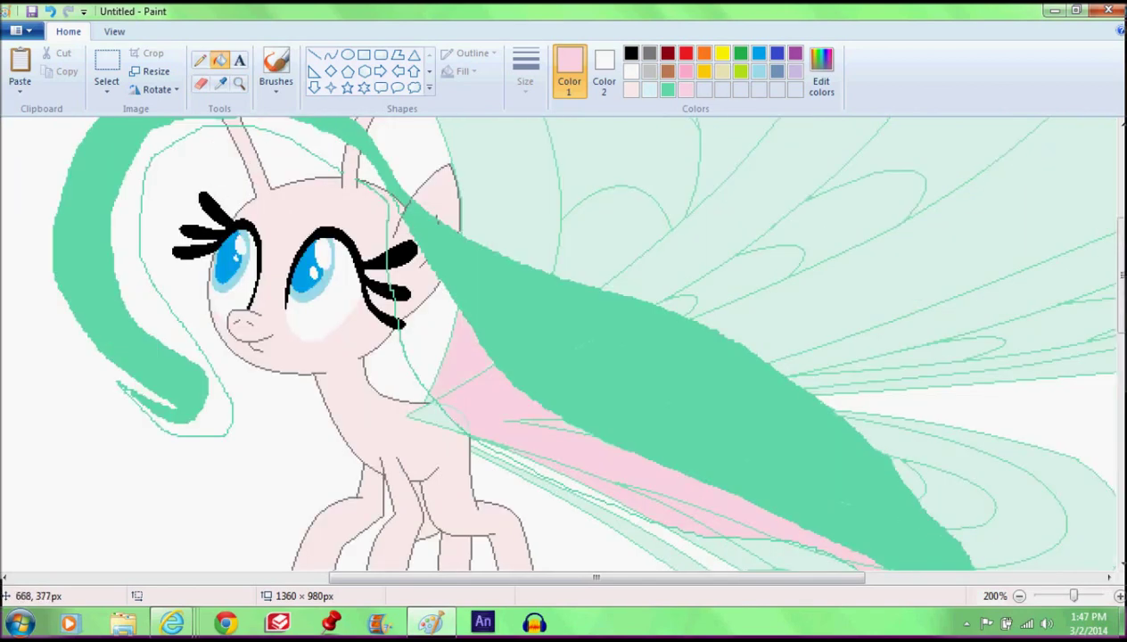
scroll(456, 374, left, 4)
scroll(457, 374, up, 3)
click(551, 406)
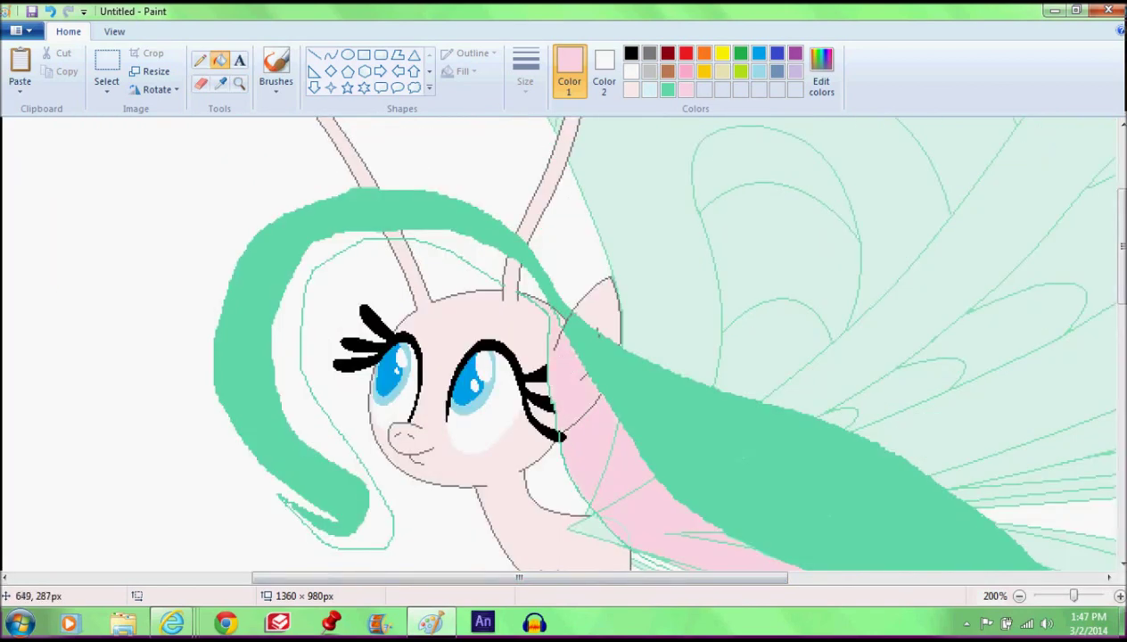
Undo the pink fill that lands on the head, and thicken the green mane outline above the forehead with the Pencil.
click(550, 313)
click(50, 12)
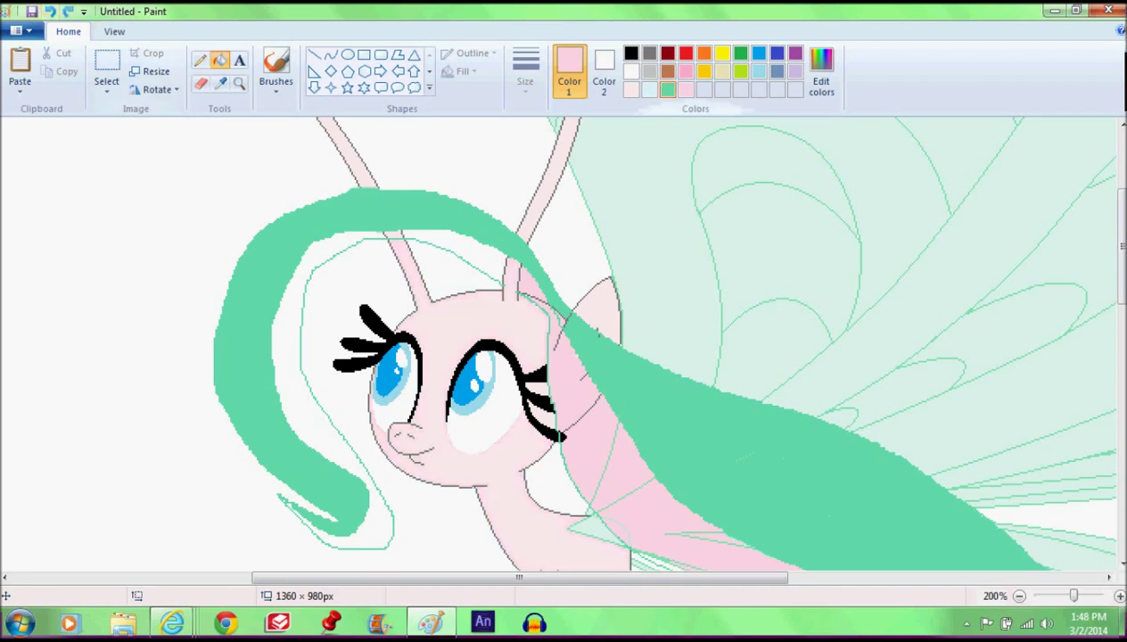
click(668, 90)
click(200, 61)
drag(501, 284, 520, 294)
Fill the inner strip of the front mane lock with pale pink, undoing a misplaced fill.
click(220, 61)
click(686, 90)
click(487, 256)
click(509, 269)
click(50, 12)
click(379, 235)
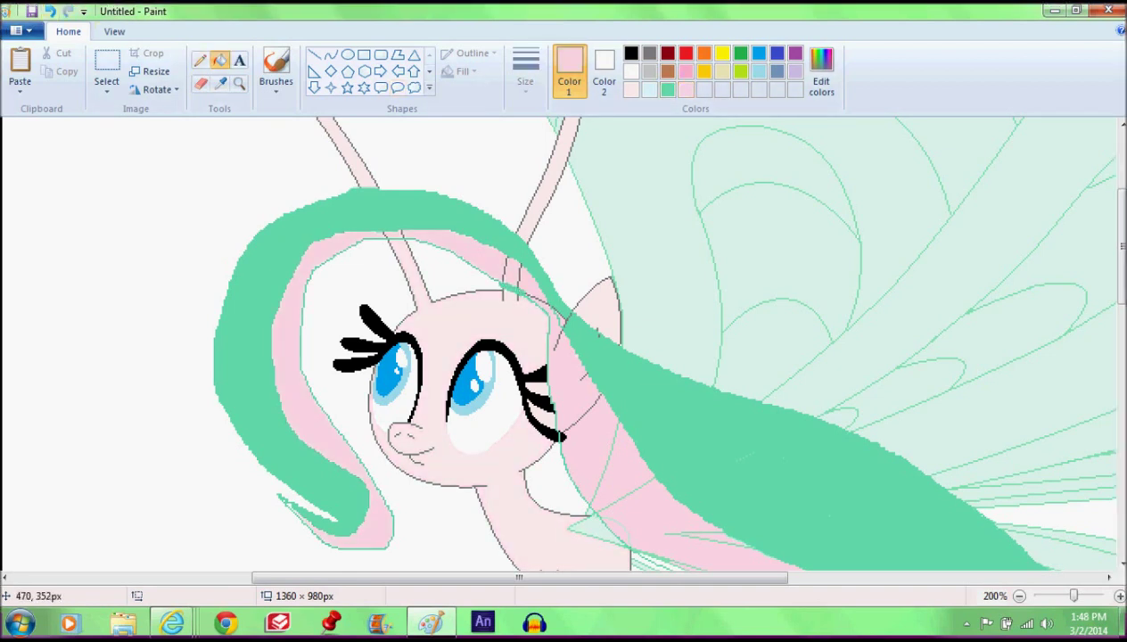
Brush pale pink over the antenna, ear and wing lines crossing the pink strip of the mane.
click(275, 67)
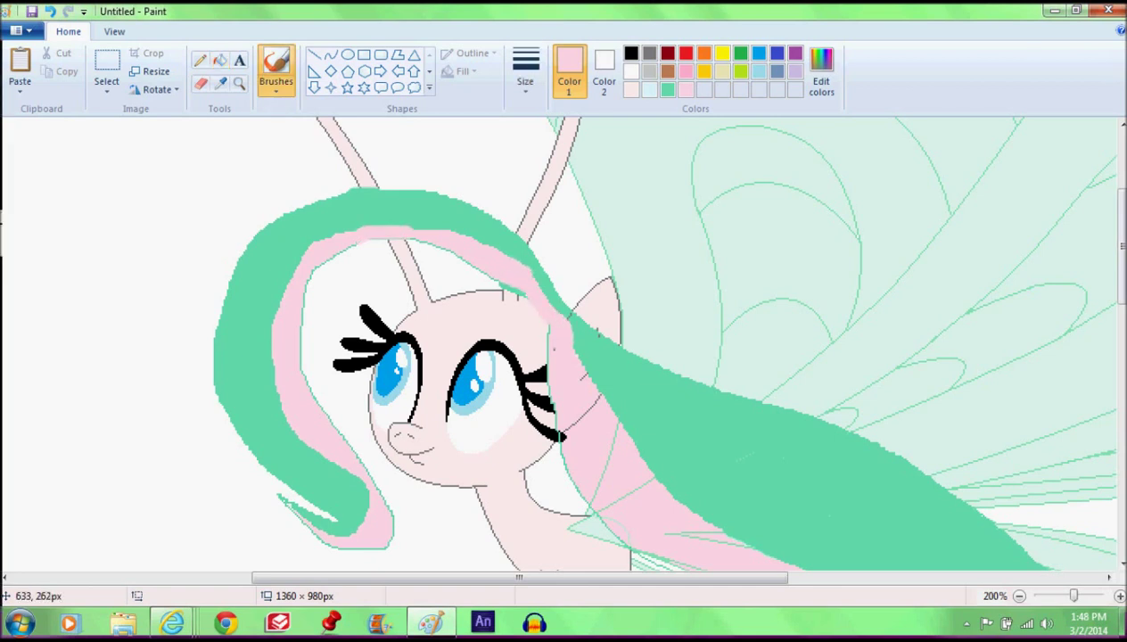
scroll(589, 357, down, 3)
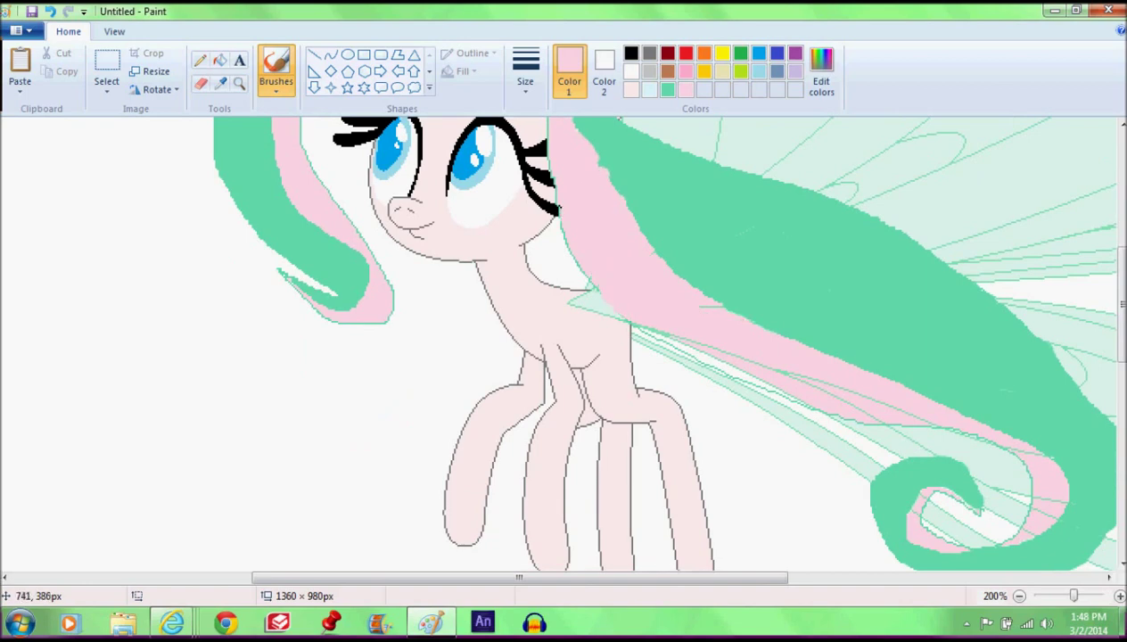
drag(682, 342, 868, 397)
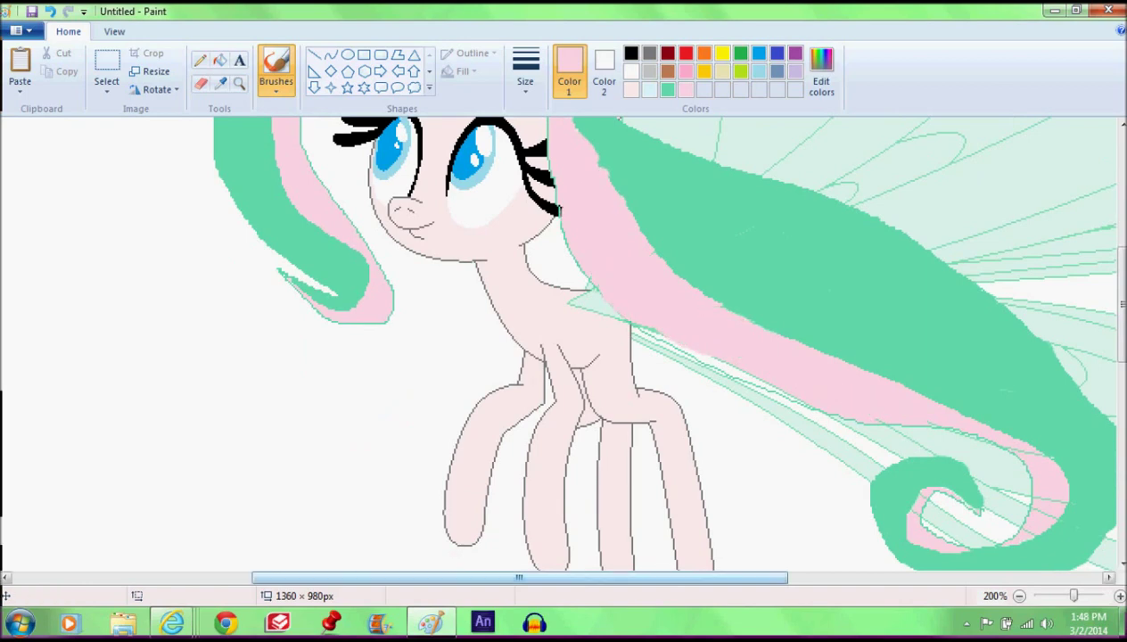
Brush pale pink along the inner edge of the rear mane's curled tip, covering the wing lines there.
drag(437, 578, 604, 578)
scroll(603, 445, down, 2)
mouse_move(575, 314)
mouse_down()
mouse_move(644, 325)
mouse_move(673, 418)
mouse_move(708, 384)
mouse_up()
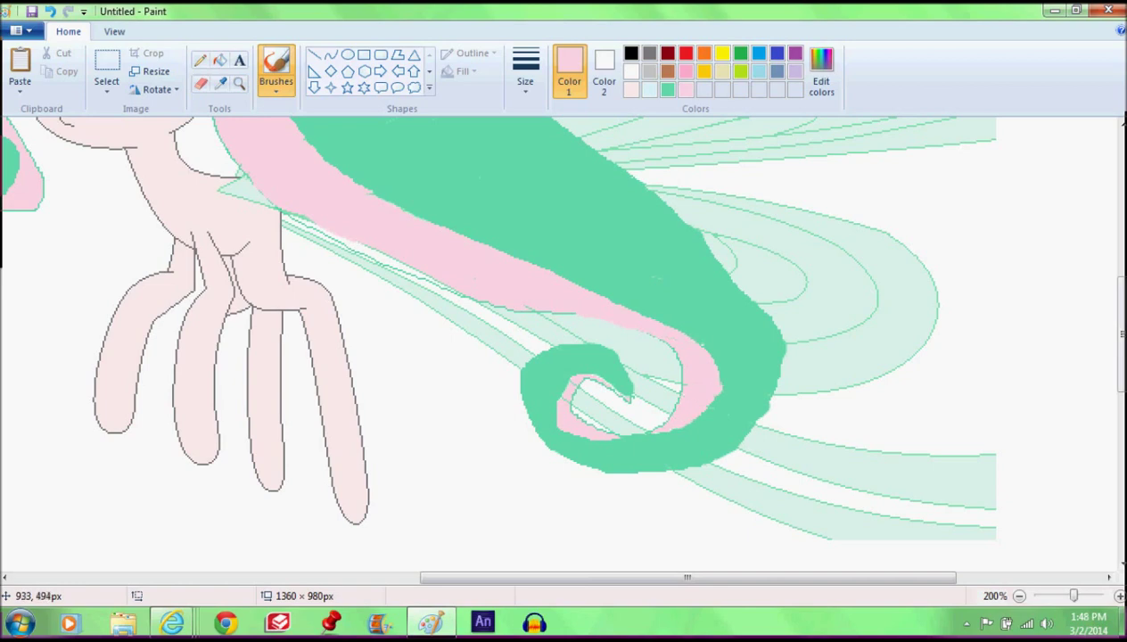
drag(551, 402, 620, 388)
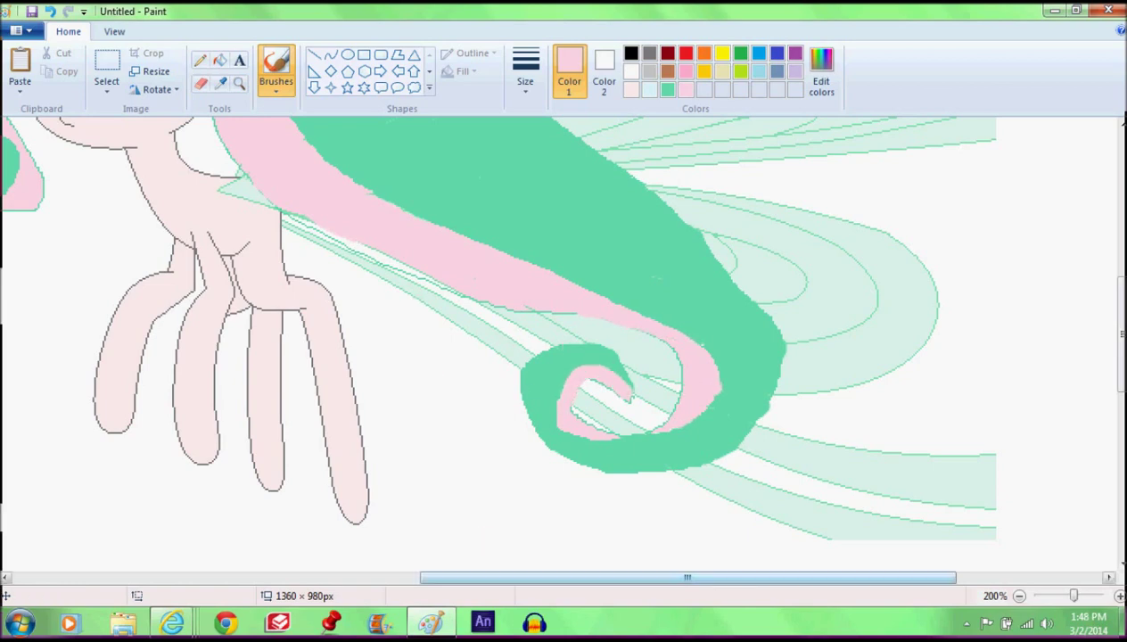
Outline an inner green lock of the front mane with the Pencil, arching from the forehead around the lashes down to the mane's tip.
drag(616, 578, 469, 578)
scroll(402, 464, up, 3)
scroll(350, 424, up, 2)
drag(542, 578, 473, 577)
scroll(355, 387, up, 2)
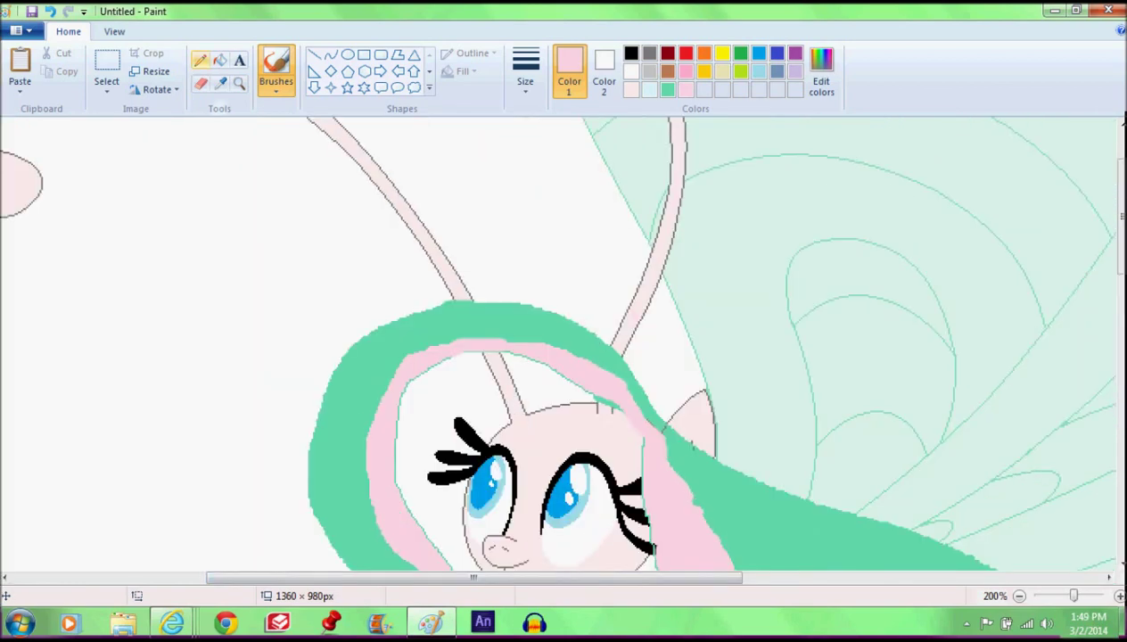
click(201, 60)
scroll(463, 319, down, 3)
click(667, 90)
drag(560, 279, 619, 297)
key(ctrl+z)
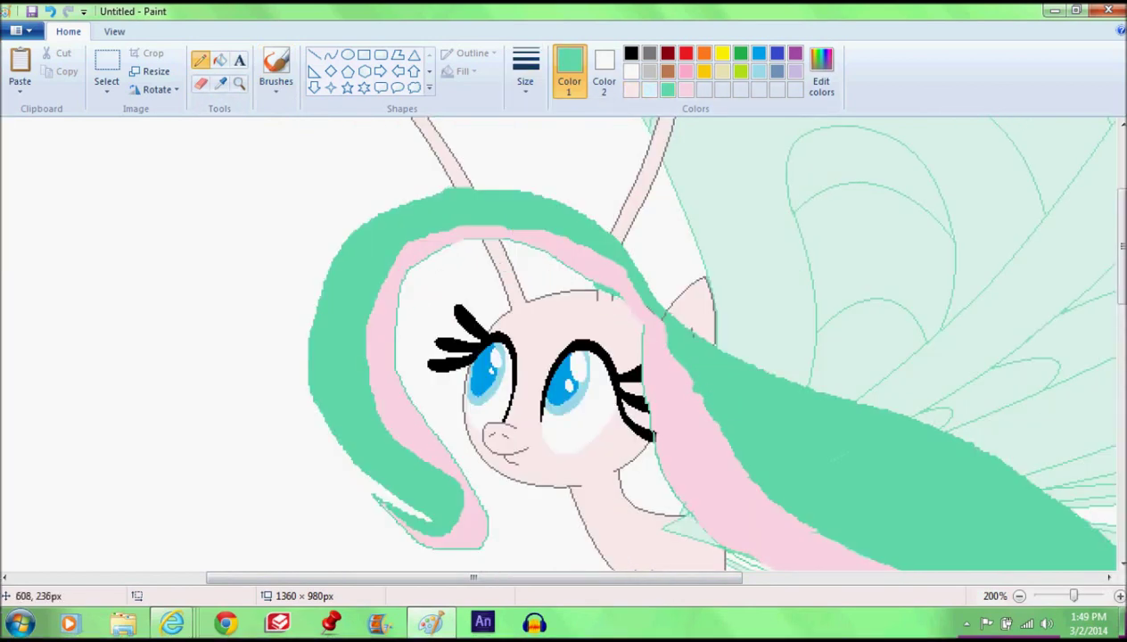
mouse_move(615, 292)
mouse_down()
mouse_move(426, 364)
mouse_move(486, 502)
mouse_up()
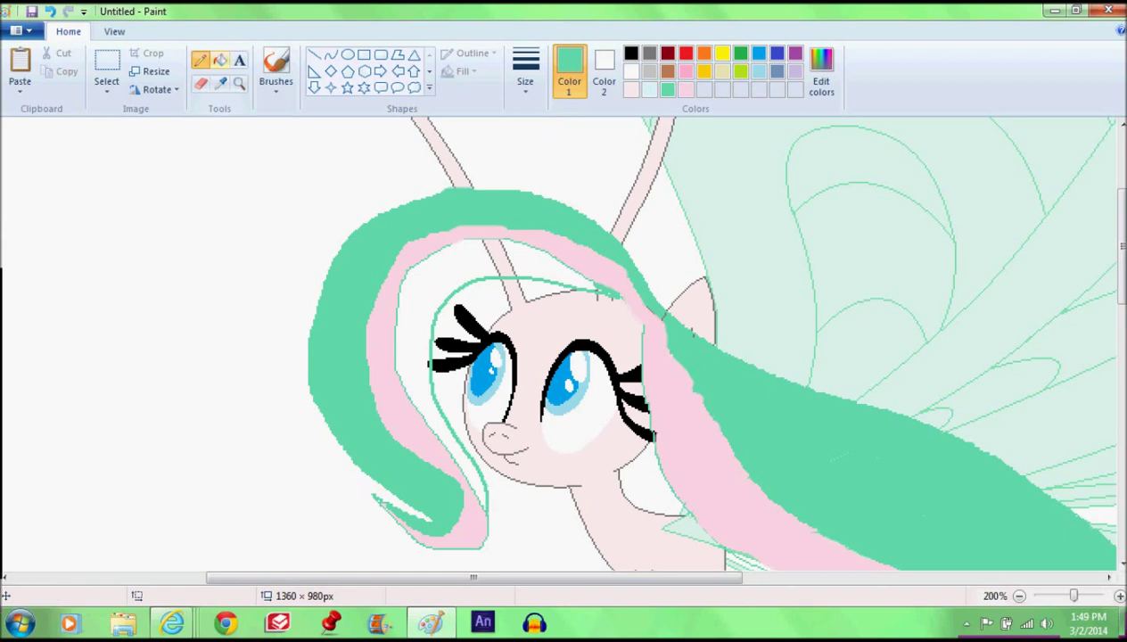
Fill the inner front mane lock with green and brush over the antenna lines and leftover gaps inside it.
click(221, 60)
click(551, 263)
click(505, 261)
click(477, 263)
click(277, 64)
drag(512, 267, 488, 254)
mouse_move(584, 272)
mouse_down()
mouse_move(615, 299)
mouse_move(441, 312)
mouse_move(436, 352)
mouse_up()
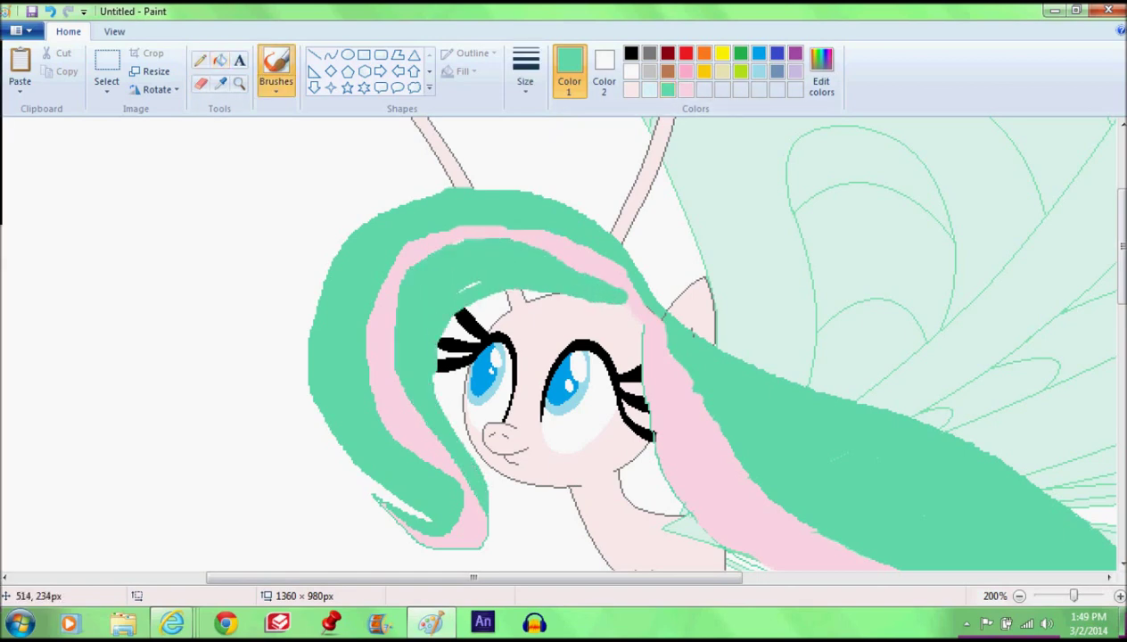
drag(456, 291, 479, 284)
Draw a ridged, pointed horn on the forehead in rose pink with the Pencil, overlapping the front mane.
click(686, 71)
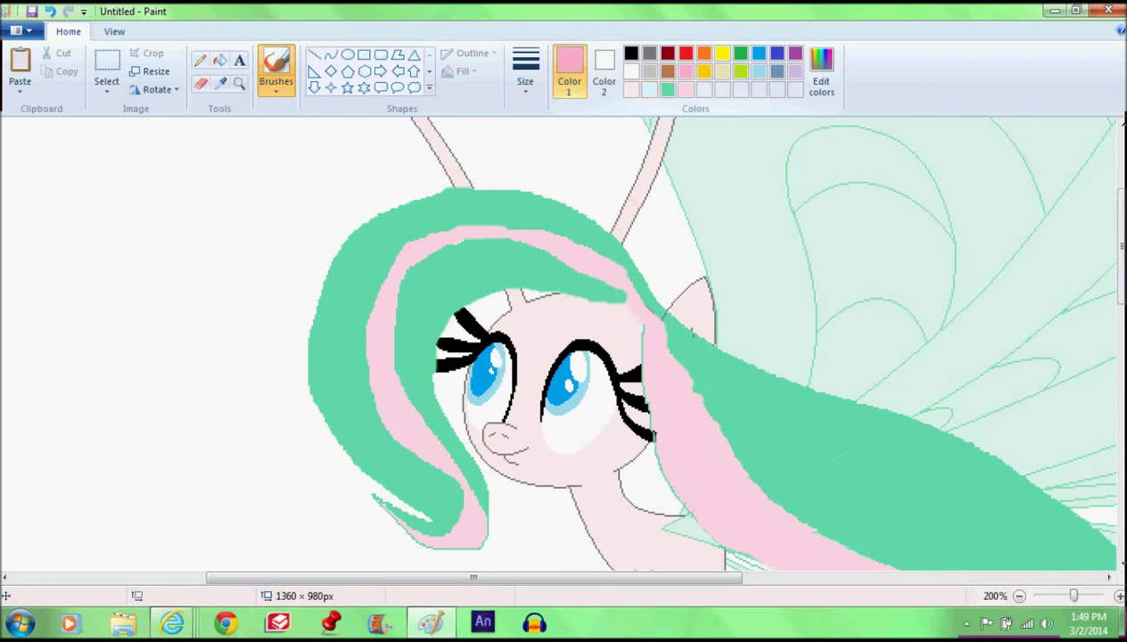
click(200, 60)
click(525, 71)
click(557, 185)
click(239, 83)
right_click(373, 235)
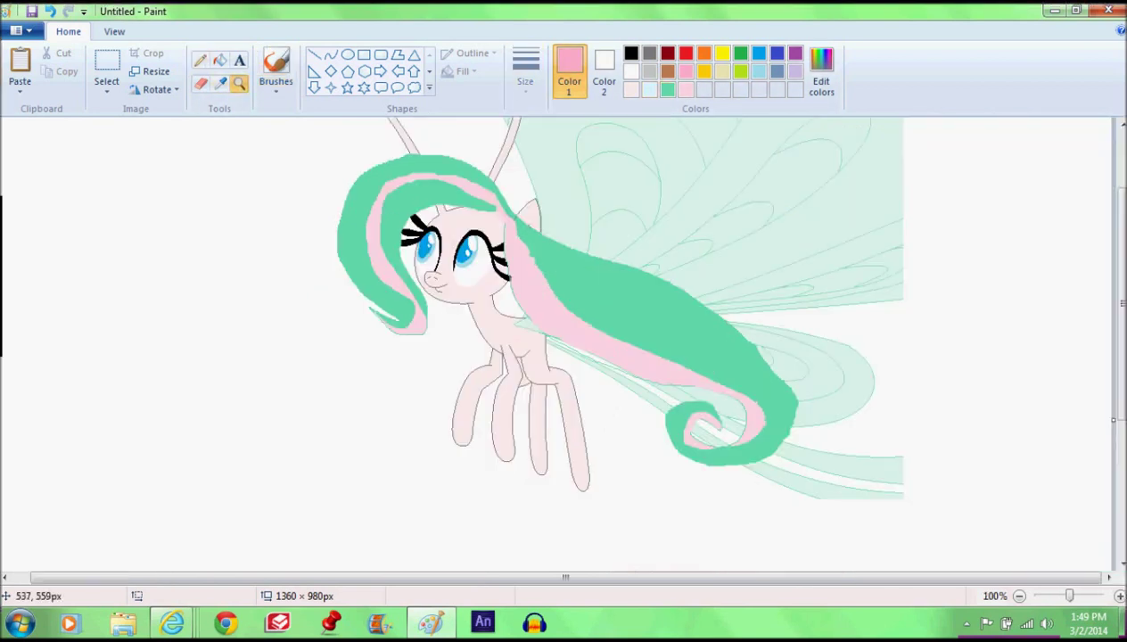
scroll(389, 234, up, 3)
click(201, 61)
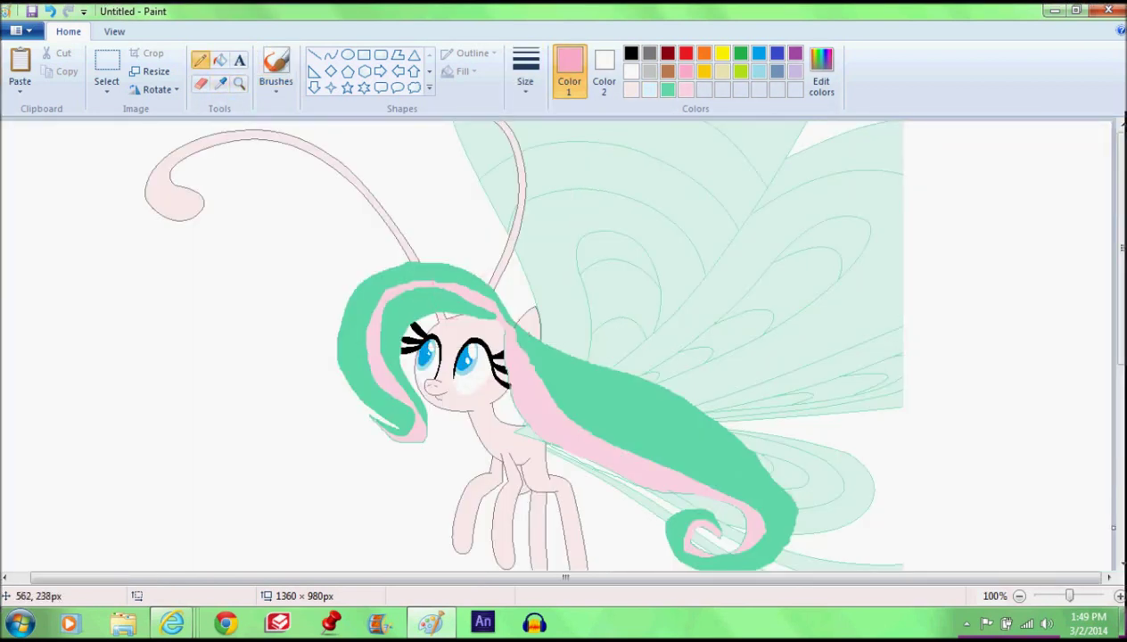
key(ctrl+z)
mouse_move(431, 287)
mouse_down()
mouse_move(454, 313)
mouse_move(440, 264)
mouse_move(463, 308)
mouse_up()
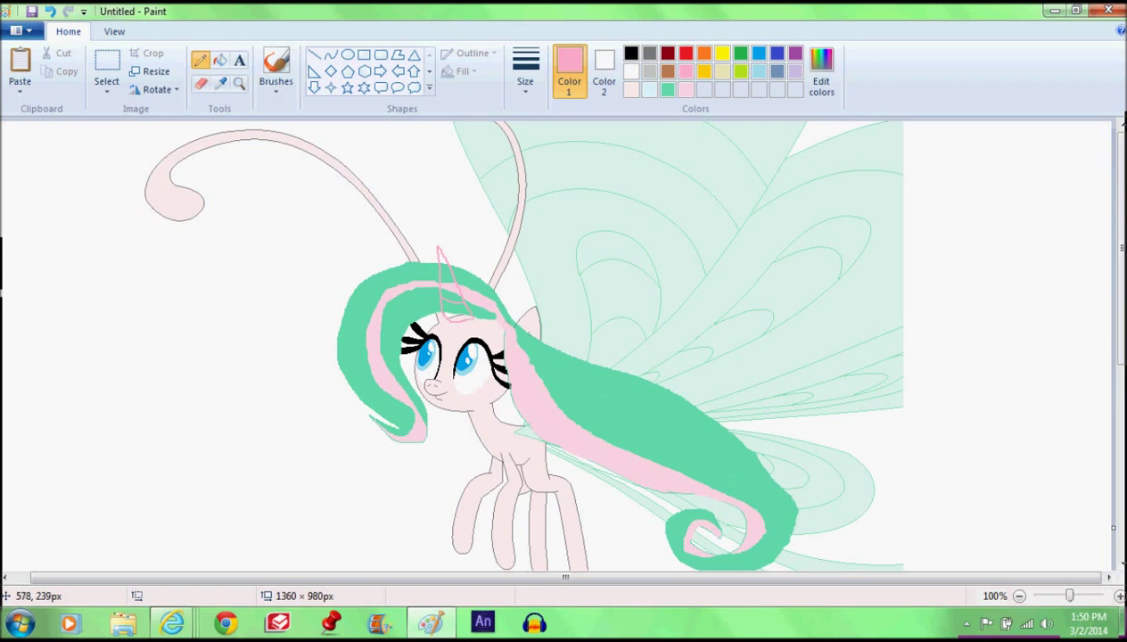
Fill the horn's sections with the pale body pink and brush over the mane colors left inside it.
click(221, 59)
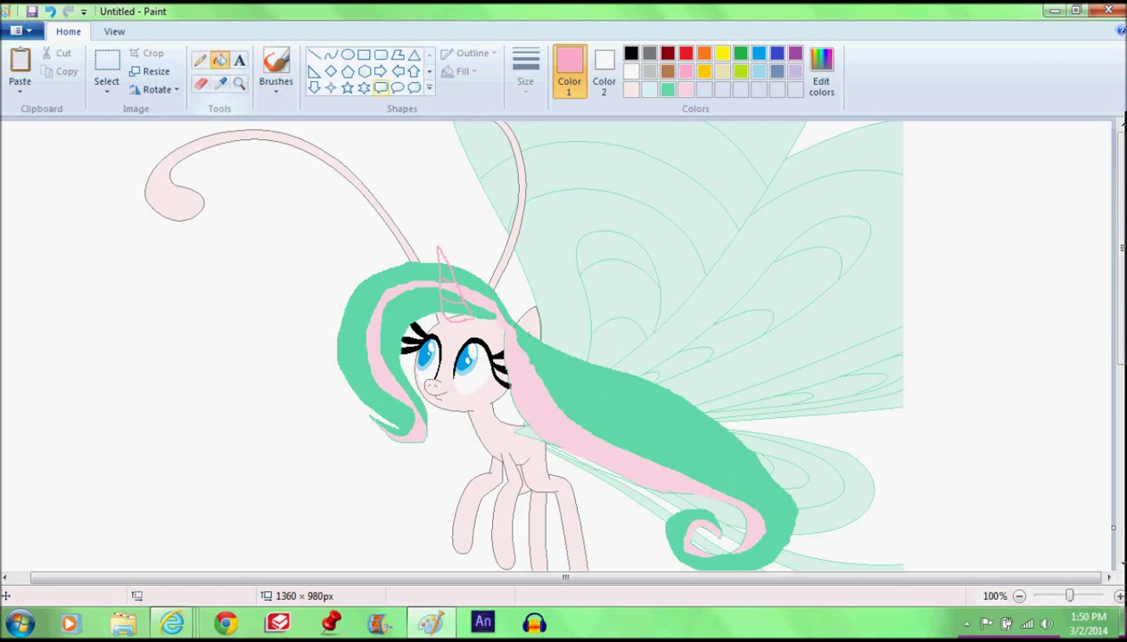
click(632, 89)
click(445, 267)
click(450, 290)
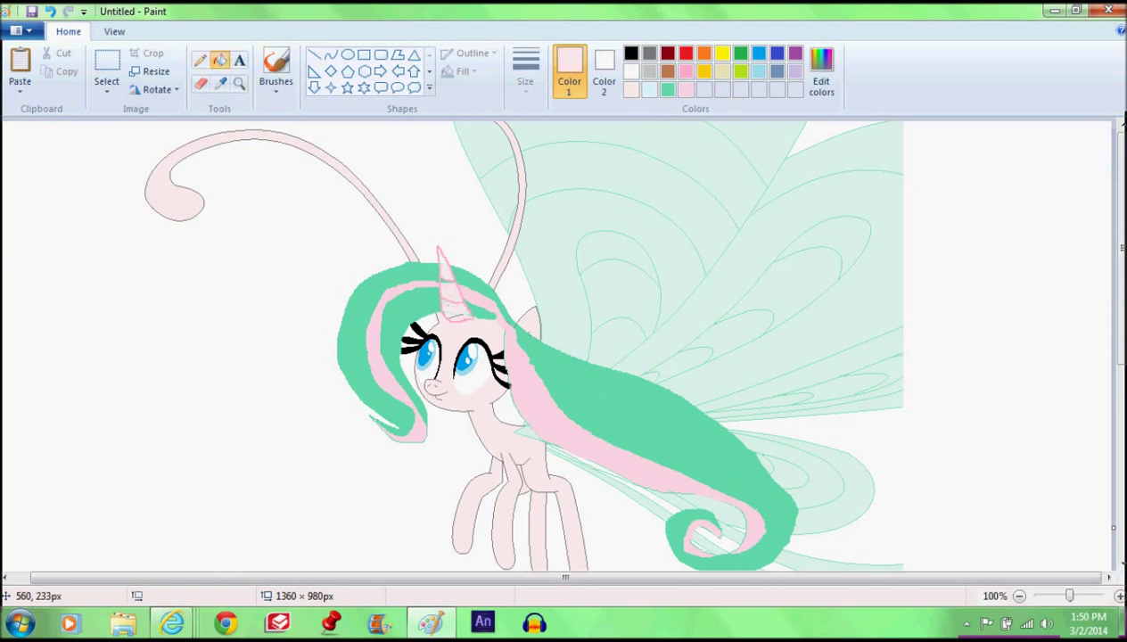
scroll(499, 330, up, 2)
click(276, 69)
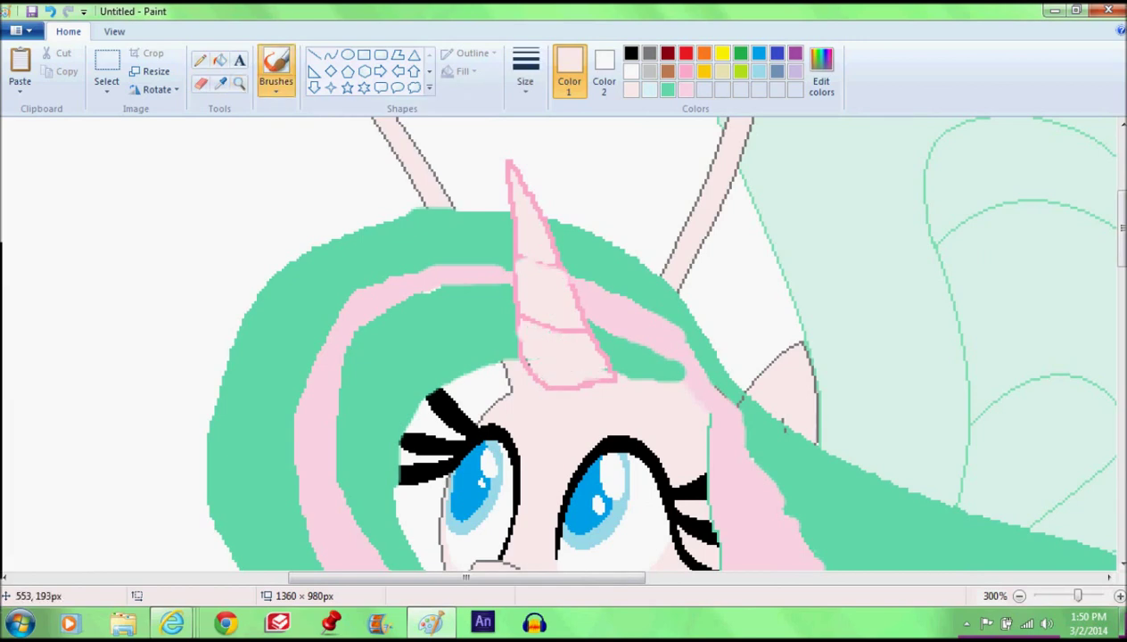
click(239, 83)
right_click(280, 209)
right_click(264, 233)
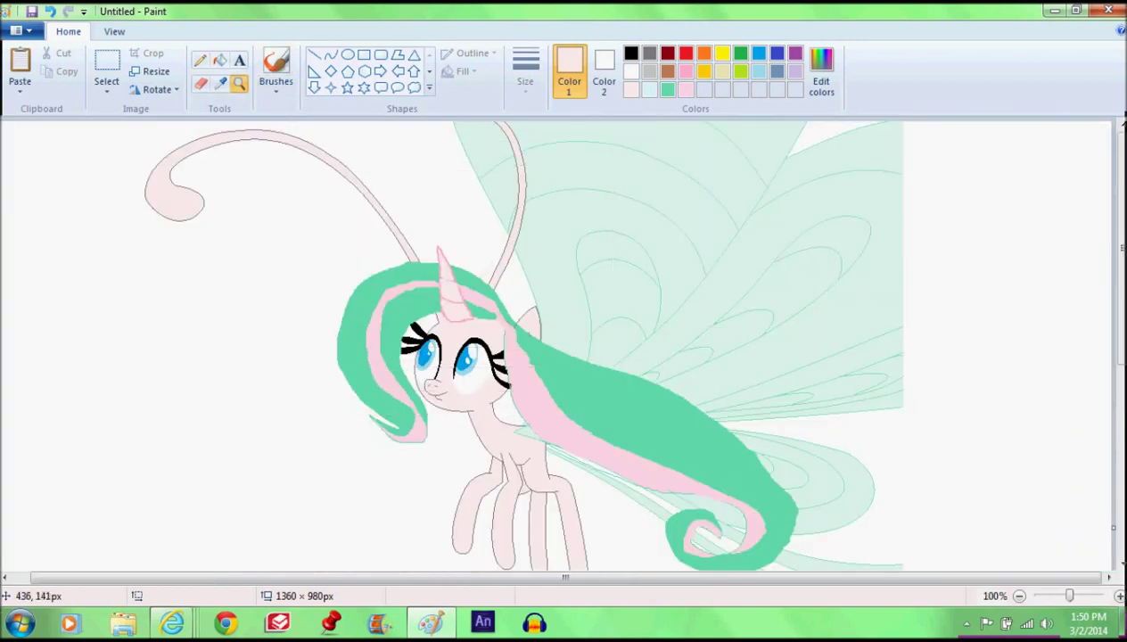
Outline a flowing tail in green with the Pencil, from the hindquarters down behind the rear leg to a pointed tip.
click(200, 60)
scroll(535, 357, down, 3)
click(668, 89)
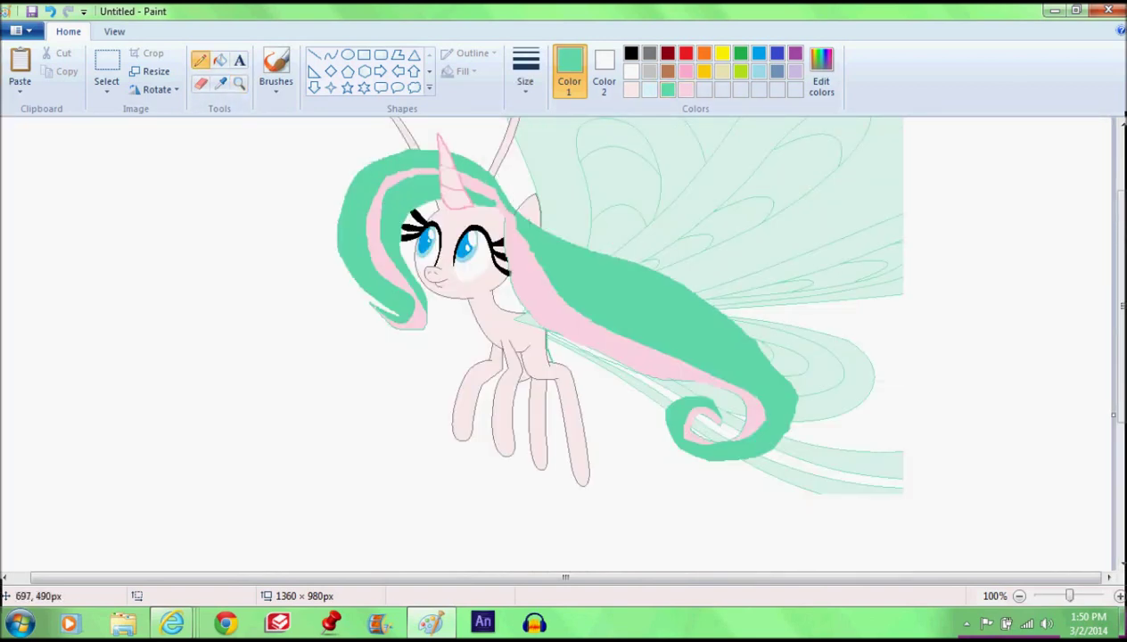
mouse_move(608, 353)
mouse_down()
mouse_move(639, 450)
mouse_move(589, 486)
mouse_move(630, 456)
mouse_up()
Fill the outer part of the tail with green, including the small areas cut off by the wing lines.
click(220, 60)
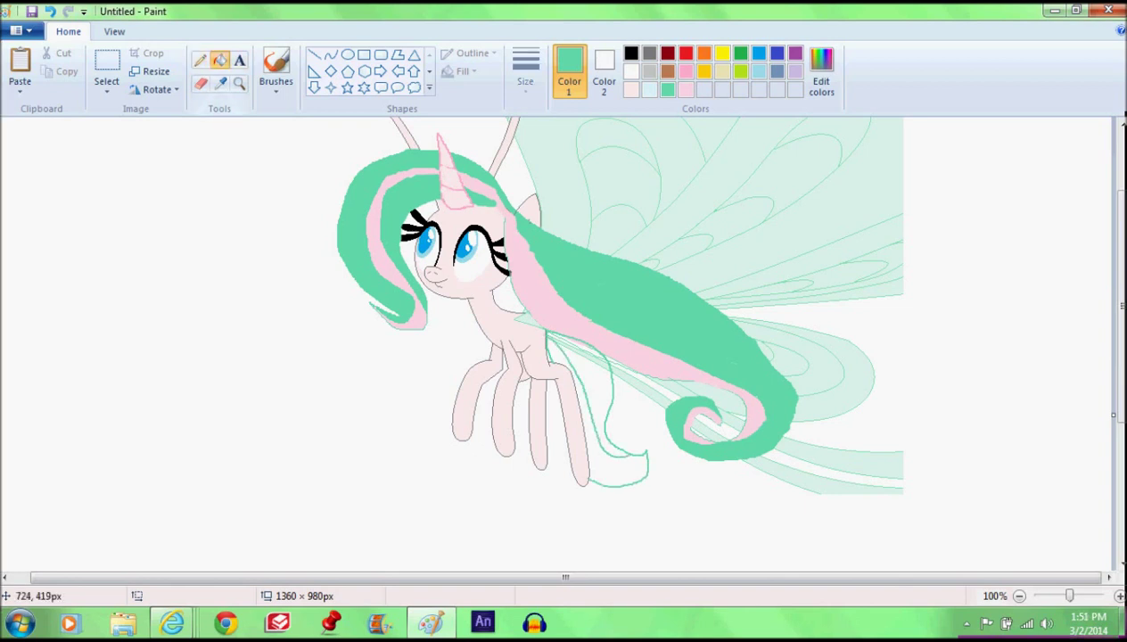
click(589, 364)
click(557, 340)
click(573, 346)
click(592, 350)
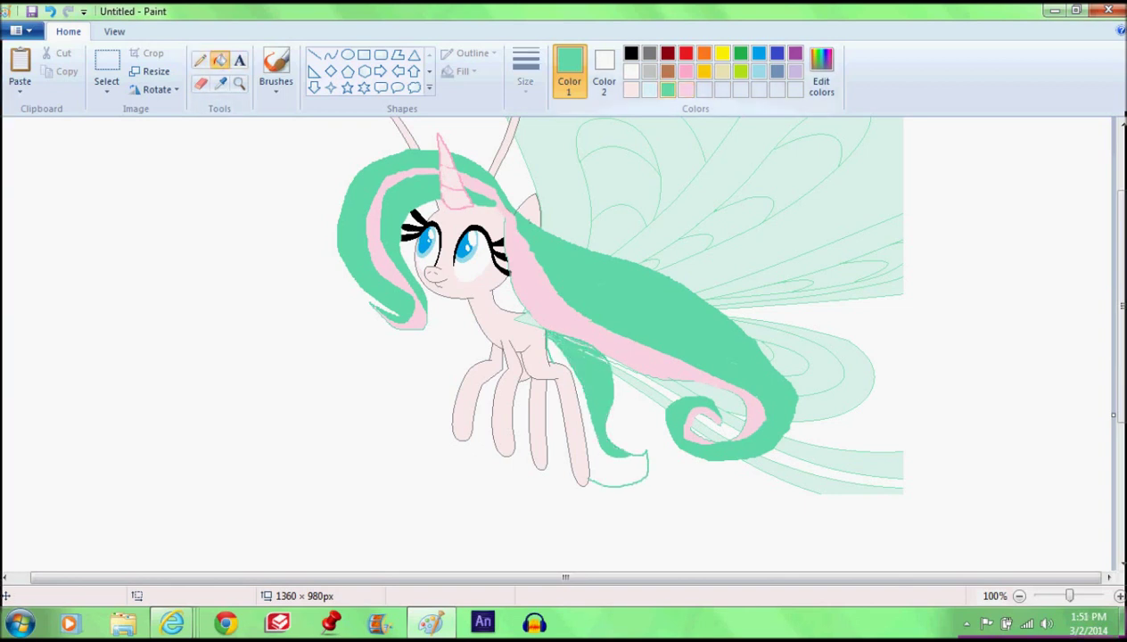
Fill the inner part of the tail with pale pink and brush over the wing lines crossing the tail.
click(685, 90)
click(629, 469)
click(275, 71)
click(668, 90)
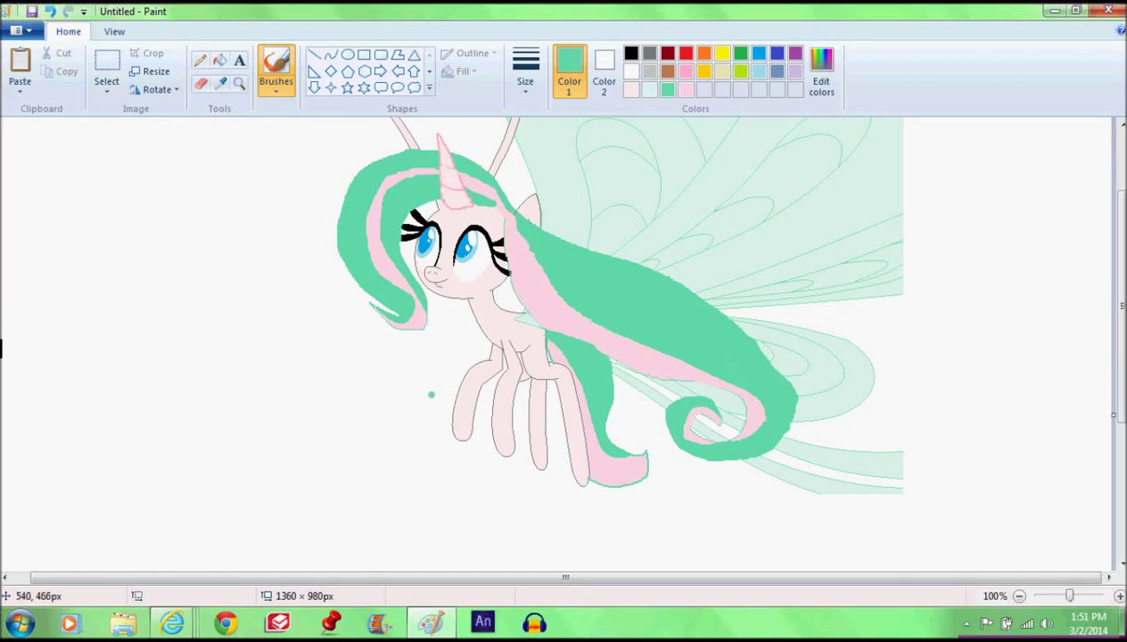
Shrink the canvas from its lower corner to 1114 × 594 px, trimming the empty area around the drawing.
scroll(431, 394, down, 5)
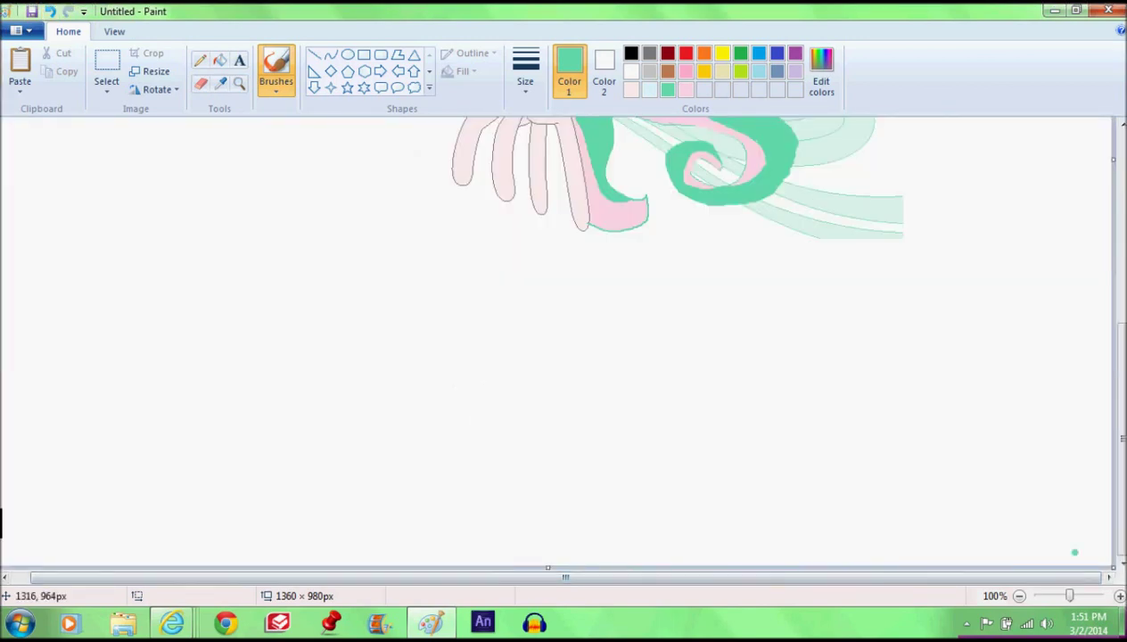
click(1019, 596)
drag(566, 527, 466, 368)
click(1120, 596)
Mix a lighter sky blue as a custom color and fill the background around the pony and wings with it.
click(759, 54)
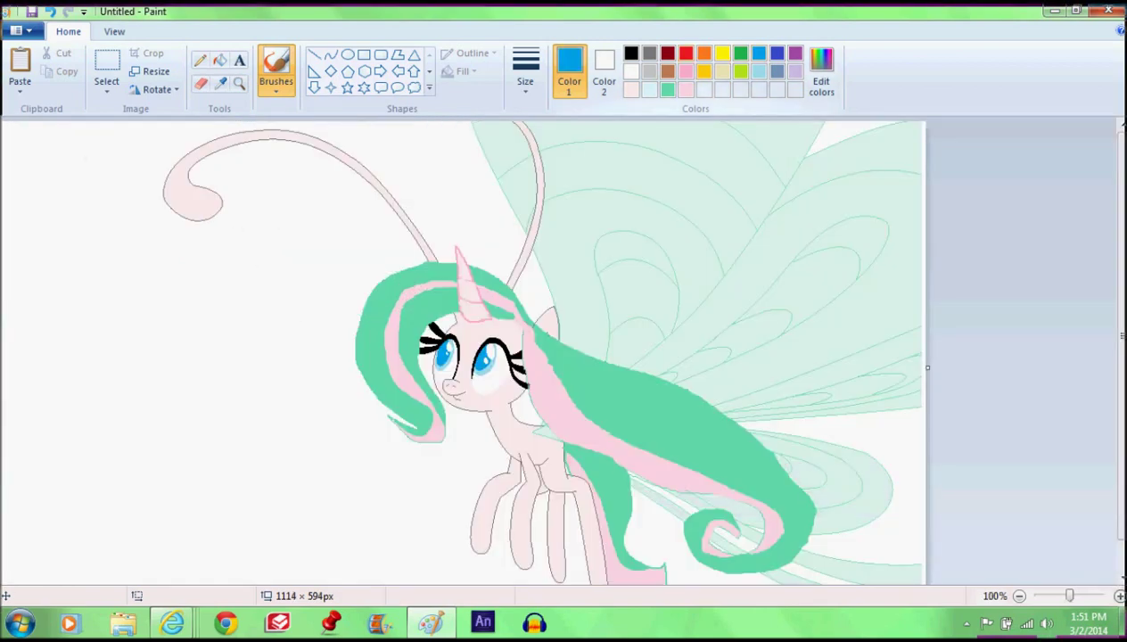
click(220, 60)
click(110, 212)
click(821, 72)
drag(744, 279, 745, 241)
click(411, 422)
click(308, 415)
click(523, 412)
click(540, 278)
Save the drawing to the Pictures library as a PNG named "Poppy as a breezy".
scroll(821, 517, down, 1)
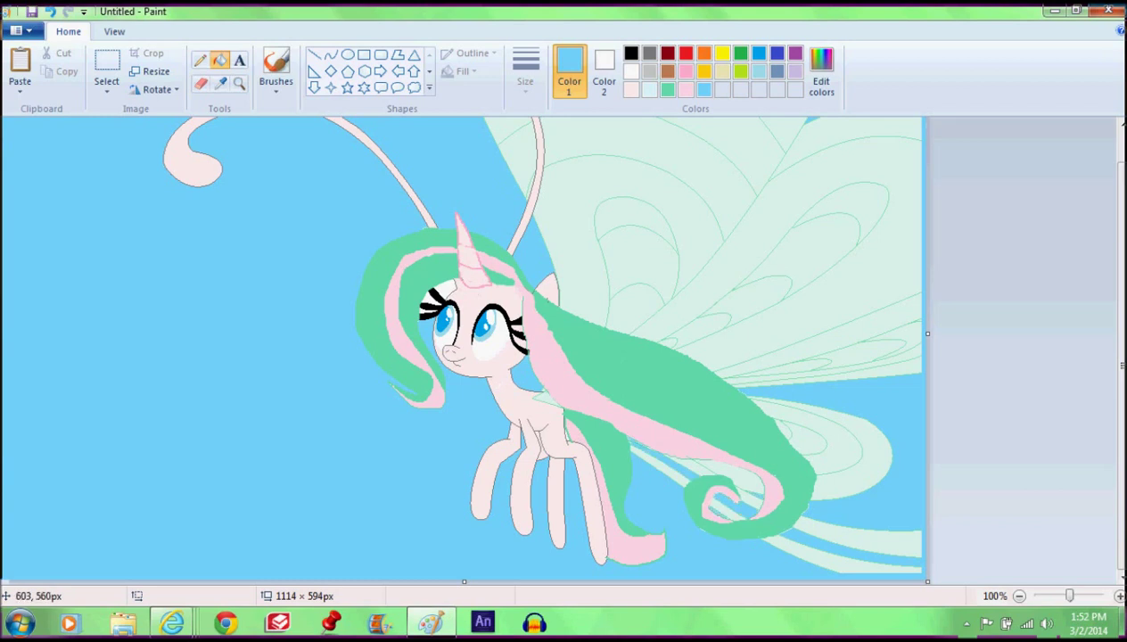
scroll(487, 304, up, 1)
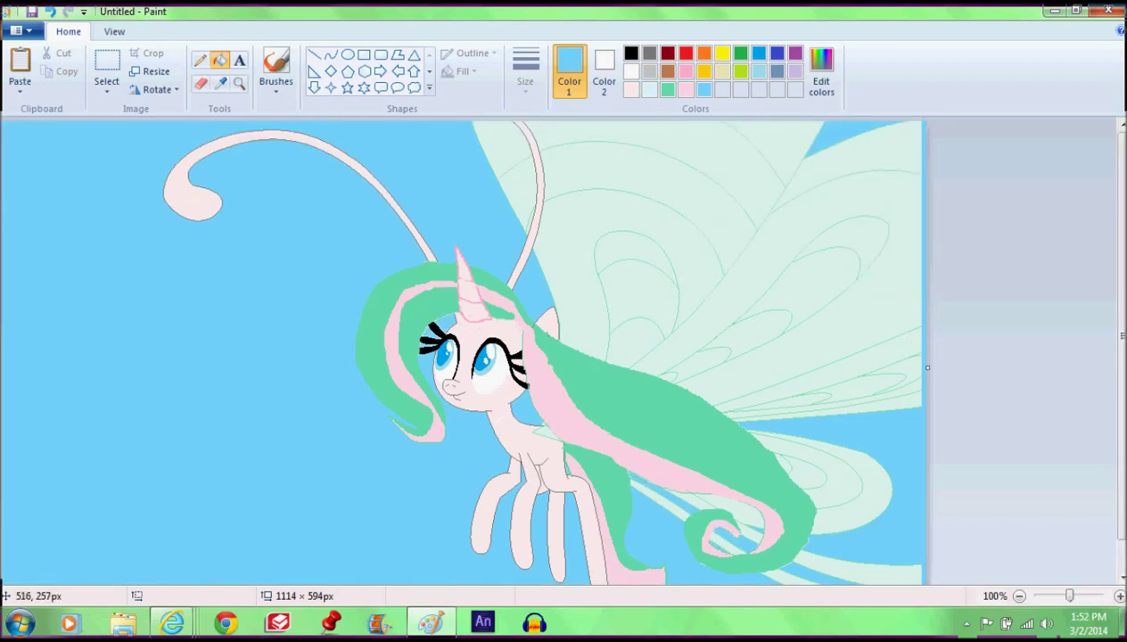
scroll(487, 304, down, 1)
scroll(487, 305, up, 1)
key(ctrl+s)
text(Poppy as a)
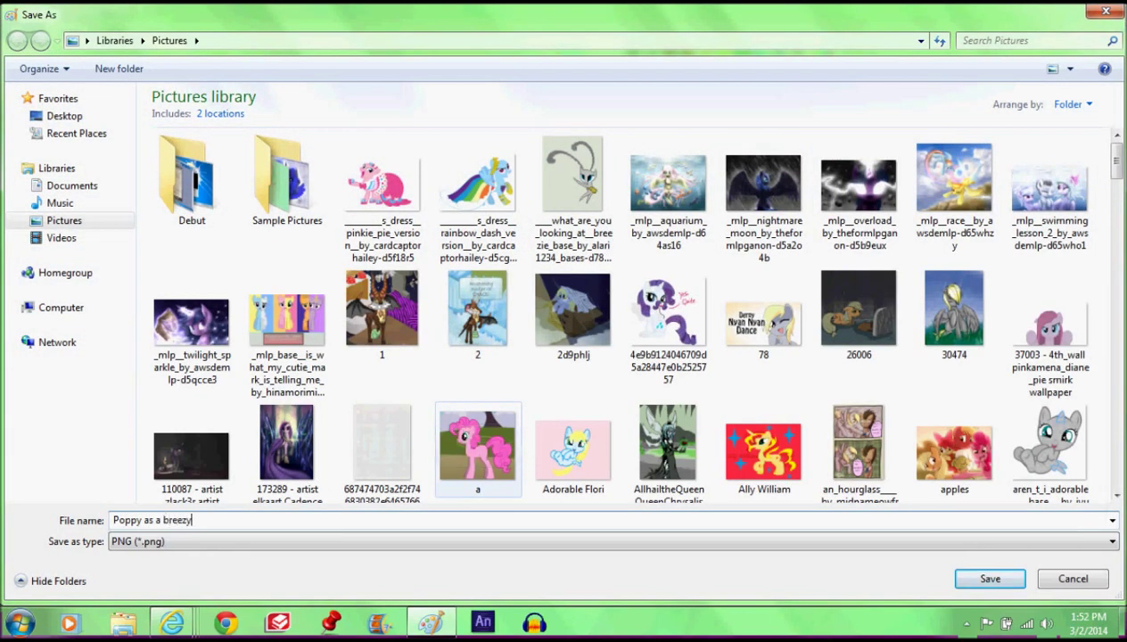